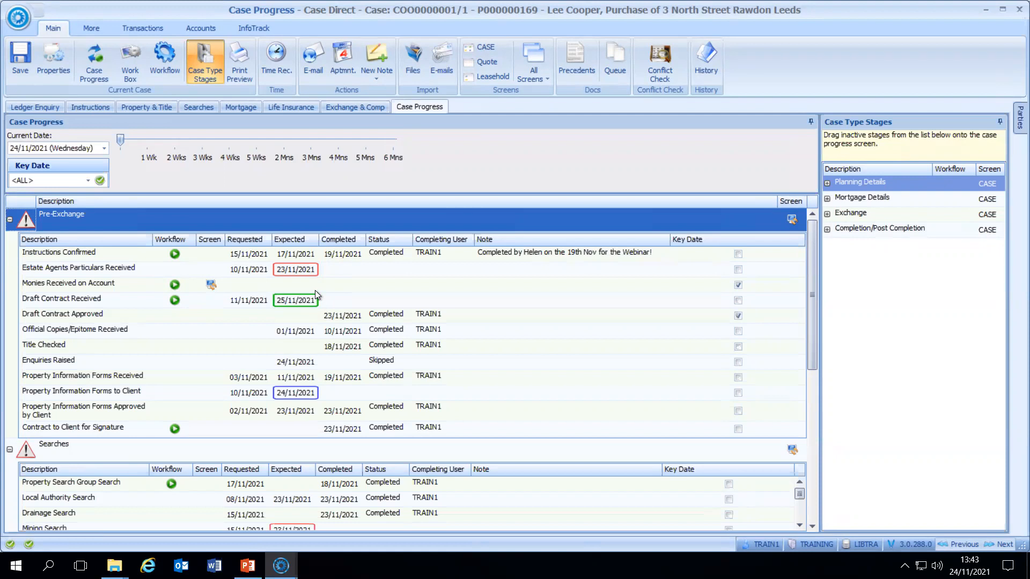
Preview the case's date warnings by moving the current date ahead to 28/11/2021 and beyond, and return it to 24/11/2021.
left_click(104, 149)
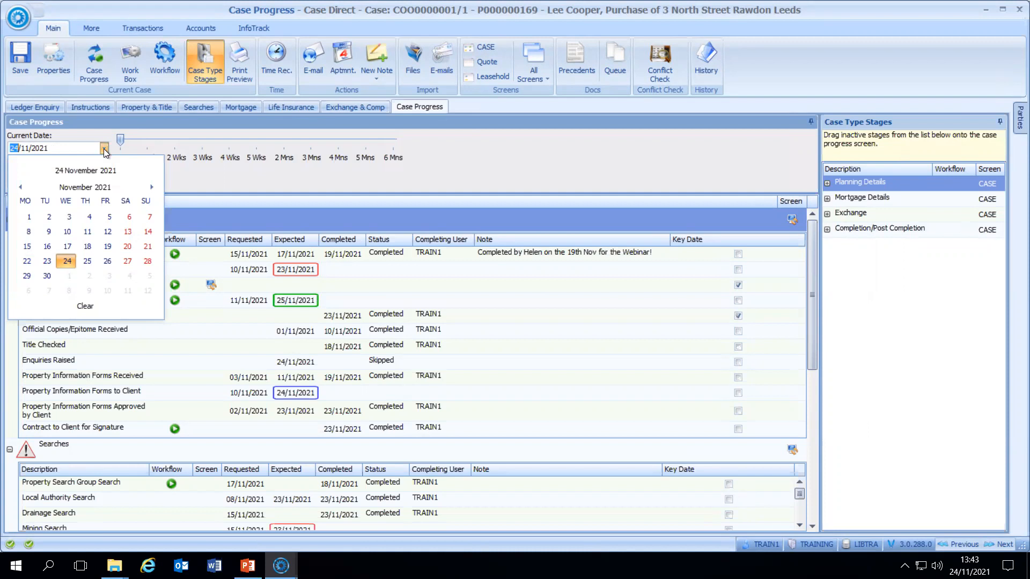
left_click(104, 150)
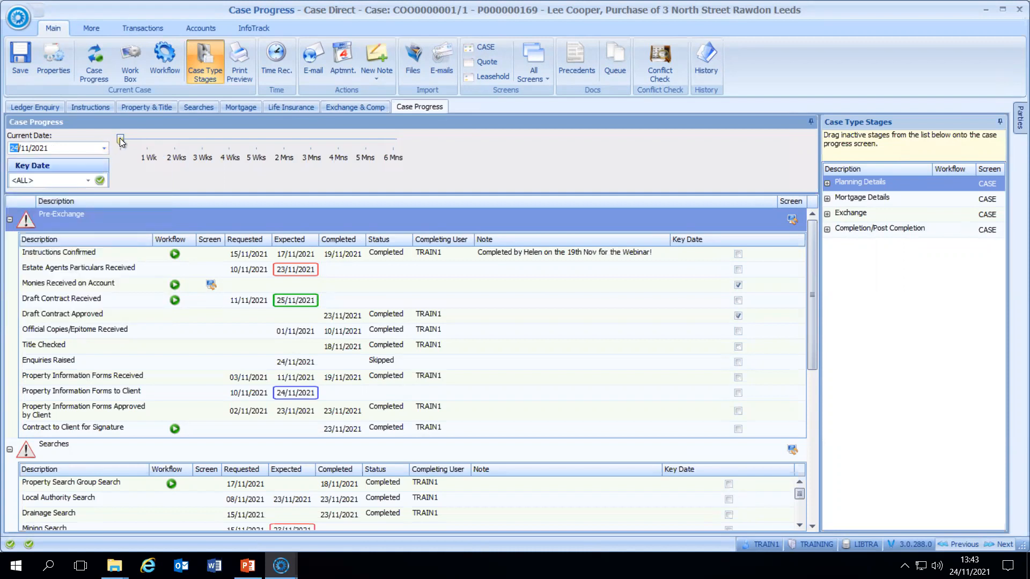
left_click_drag(122, 141, 137, 145)
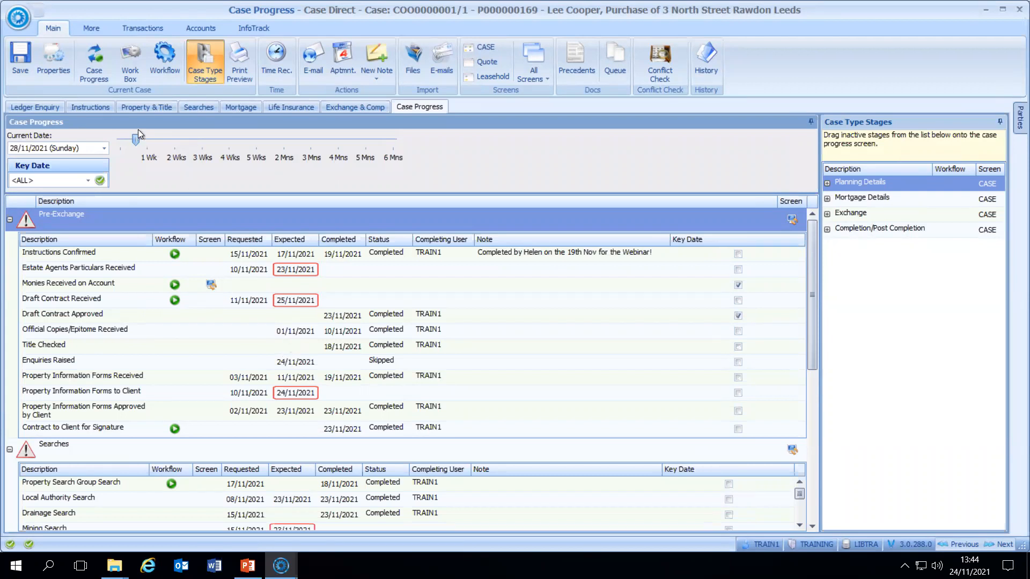
left_click_drag(174, 140, 175, 140)
left_click_drag(245, 140, 108, 136)
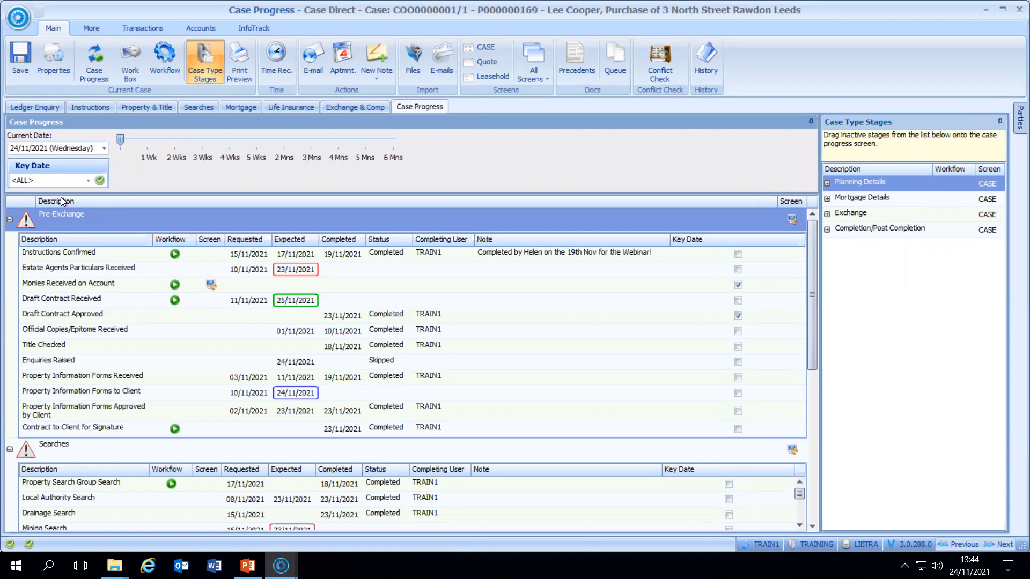
Filter the case progress items to Key Dates Only, and reset the key date filter to <ALL>.
left_click(88, 181)
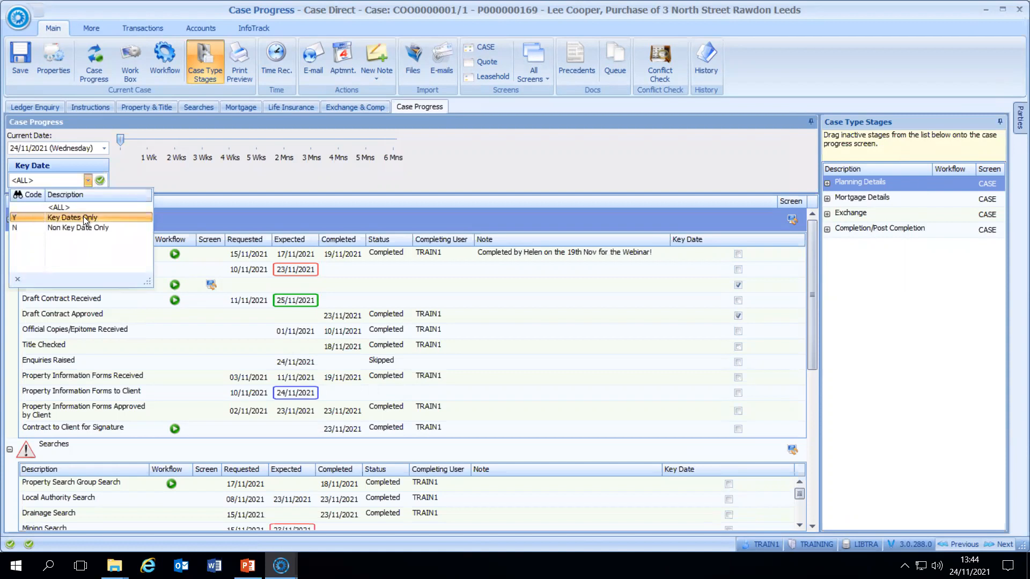
left_click(66, 216)
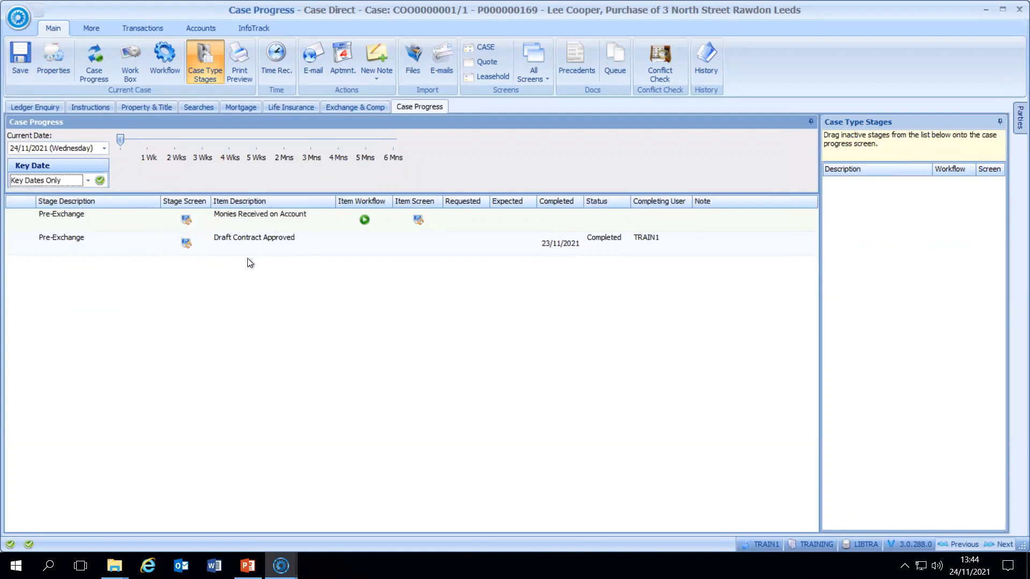
left_click(87, 181)
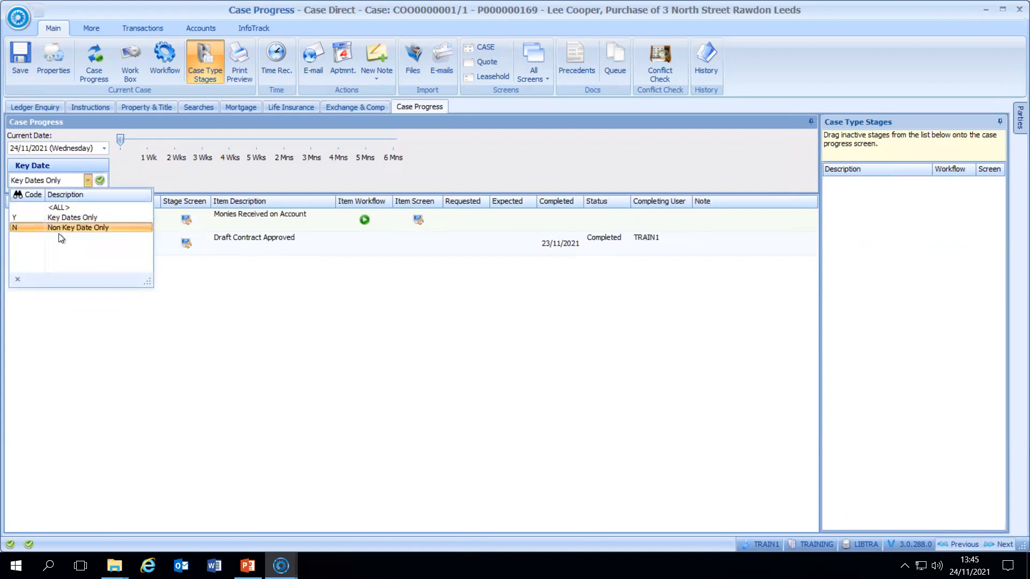
left_click(88, 181)
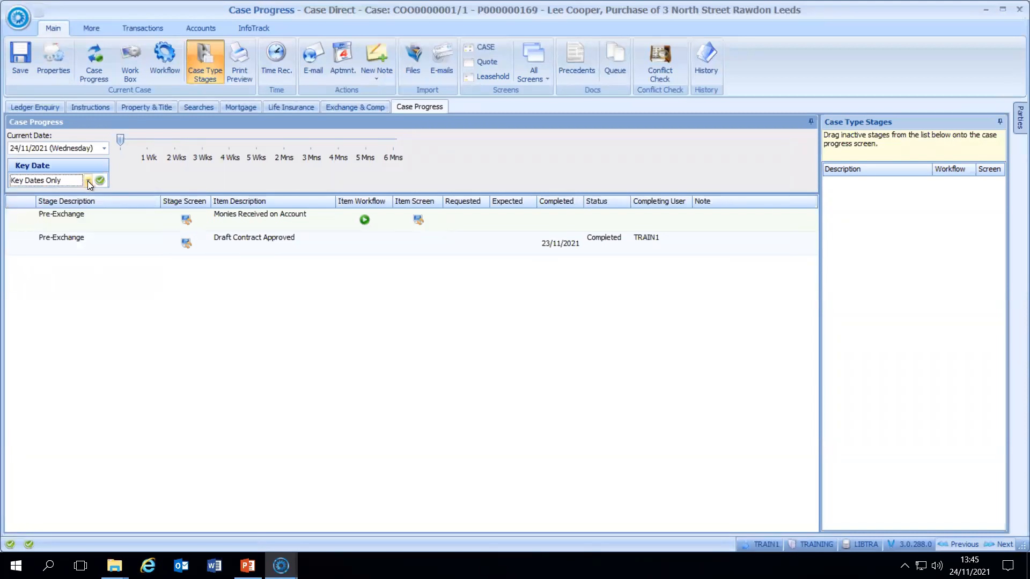
left_click(88, 181)
left_click(101, 181)
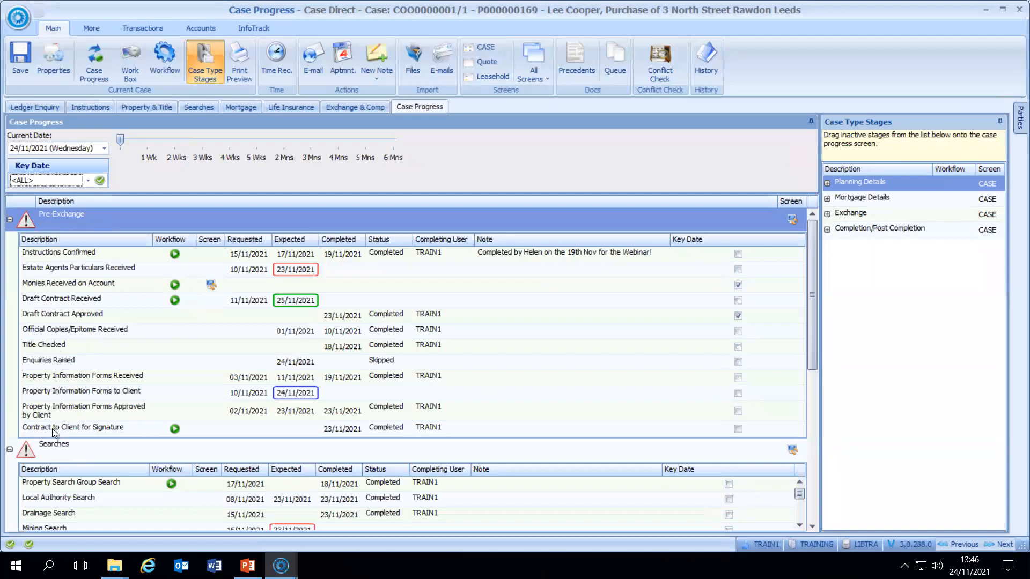
Collapse the Searches and Pre-Exchange stages, and expand only Pre-Exchange again.
left_click(10, 450)
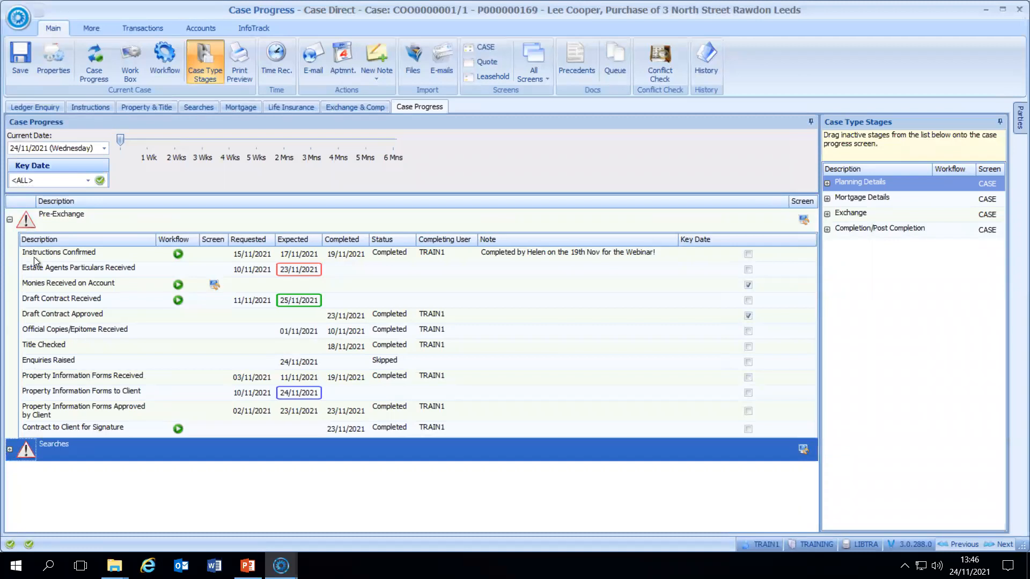
left_click(10, 219)
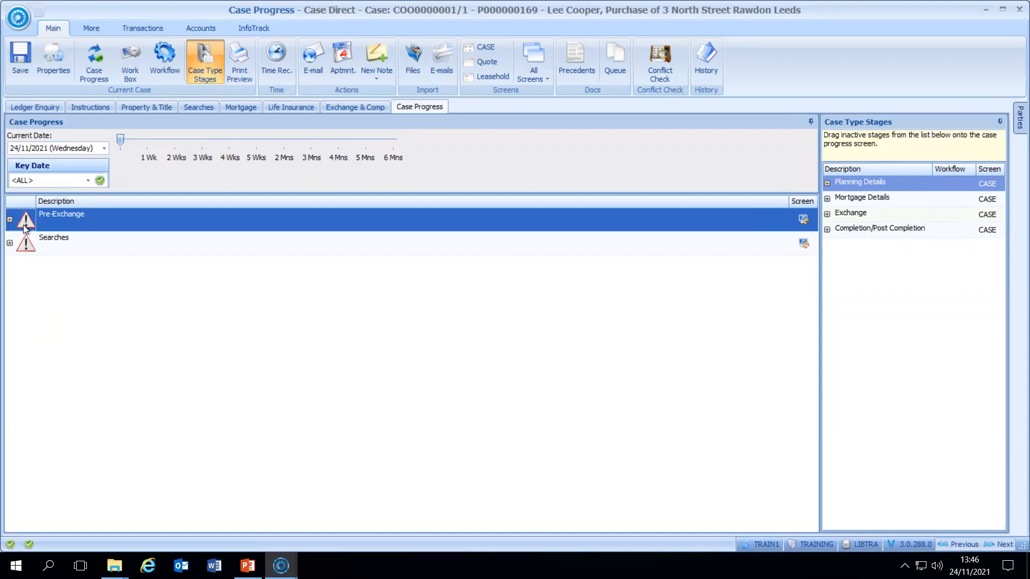
left_click(10, 220)
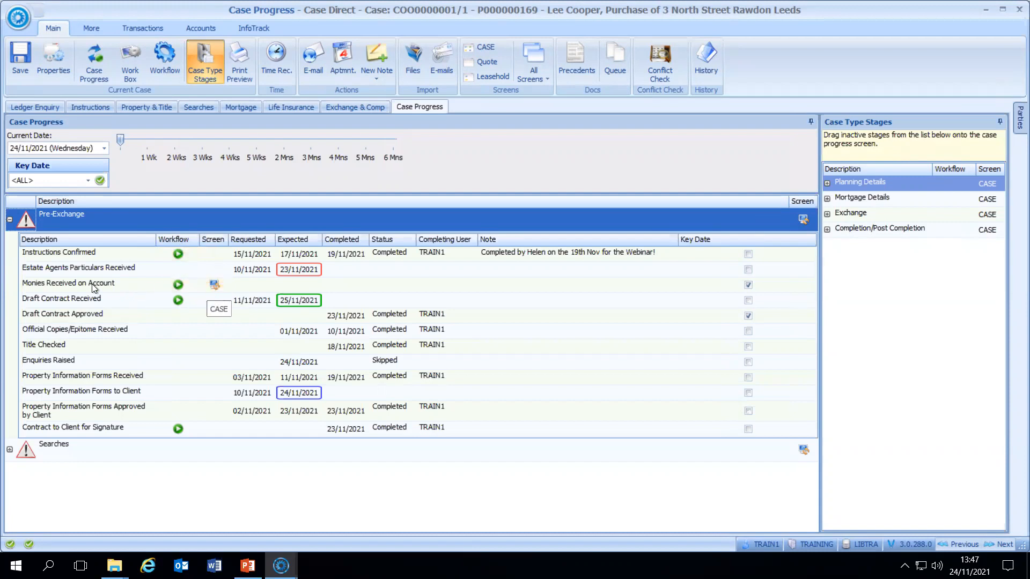
View the screen linked to Monies Received on Account and the case's Searches screen, and return to Case Progress.
left_click(215, 284)
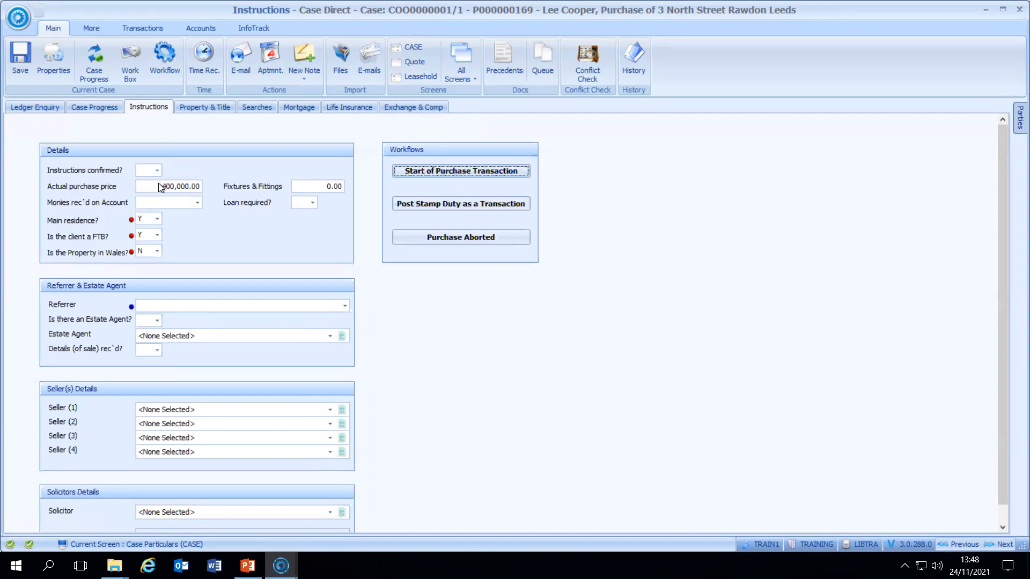
left_click(256, 107)
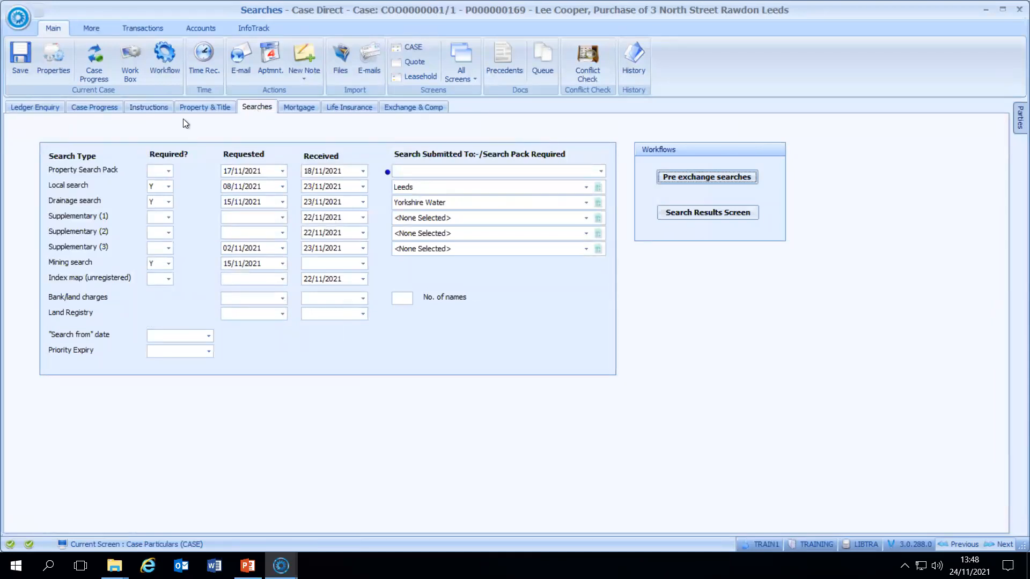
left_click(82, 109)
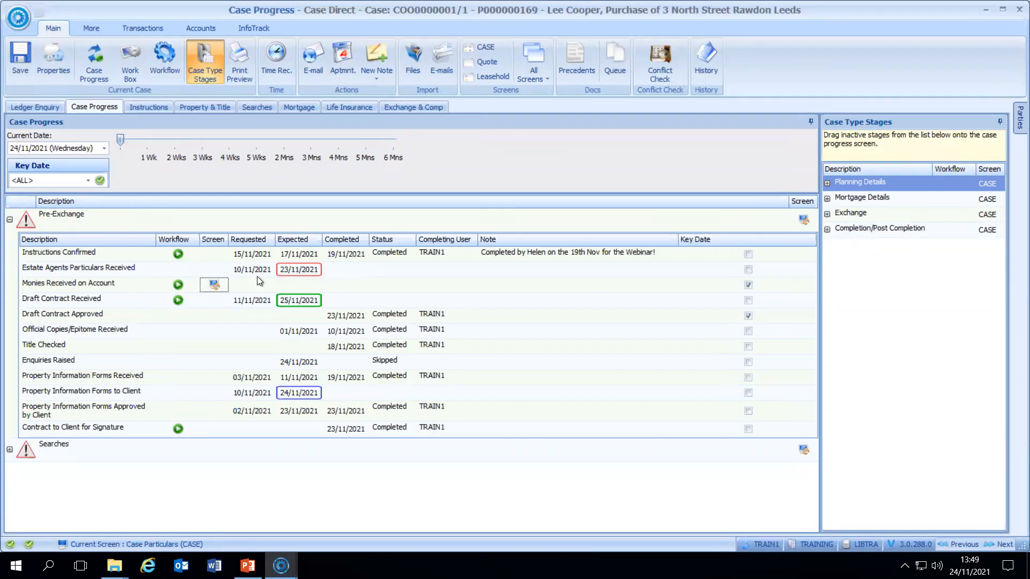
Complete the Estate Agents Particulars Received item with the date 24/11/2021 and the note "add a note".
double_click(337, 269)
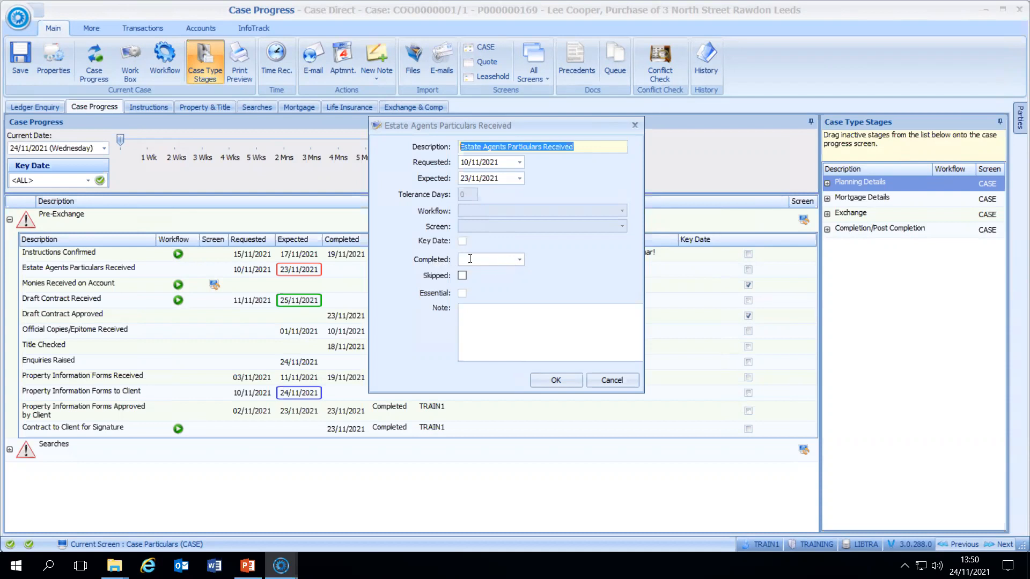
left_click_drag(539, 127, 767, 99)
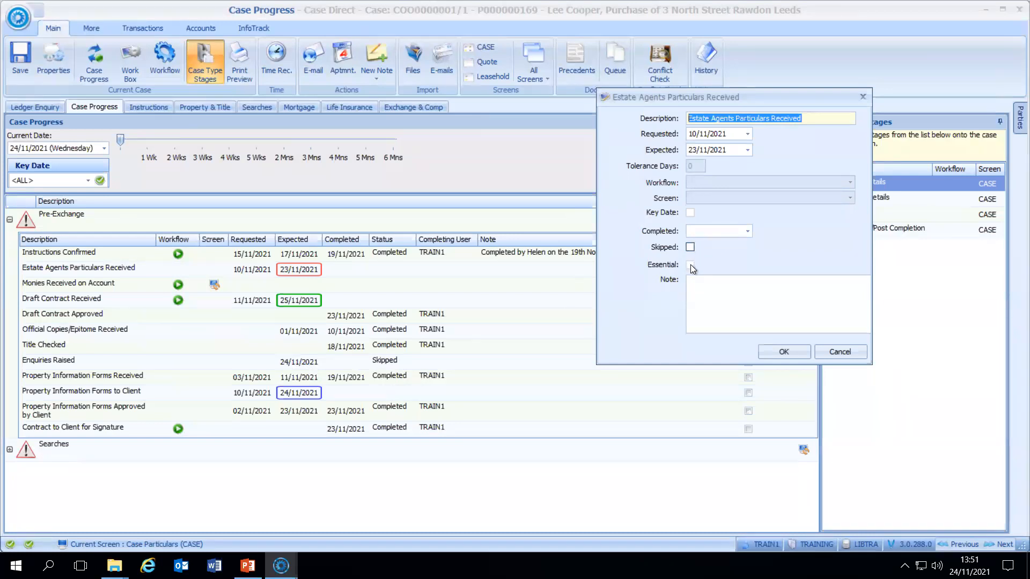
left_click(703, 290)
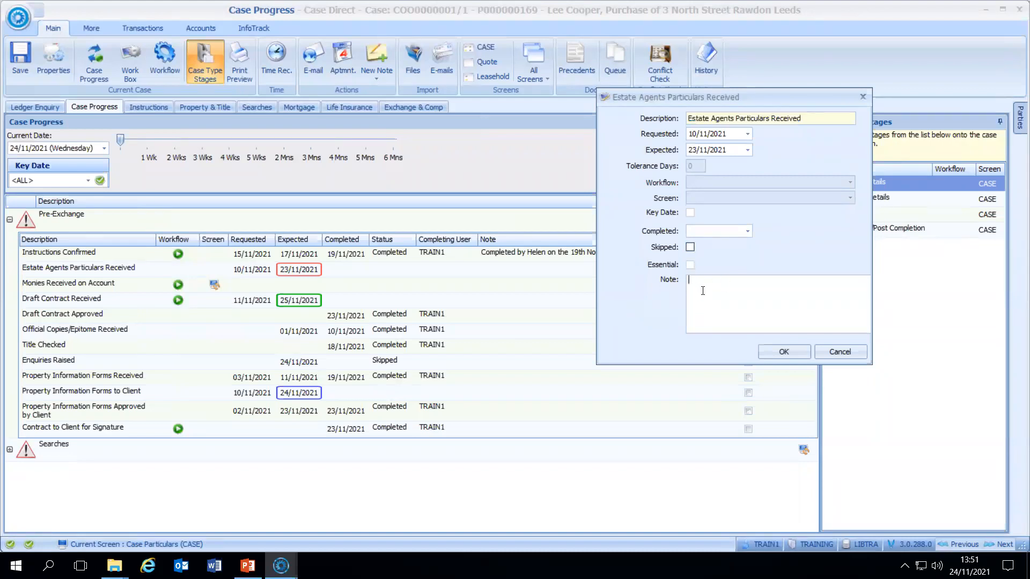
type("add a note")
left_click(746, 230)
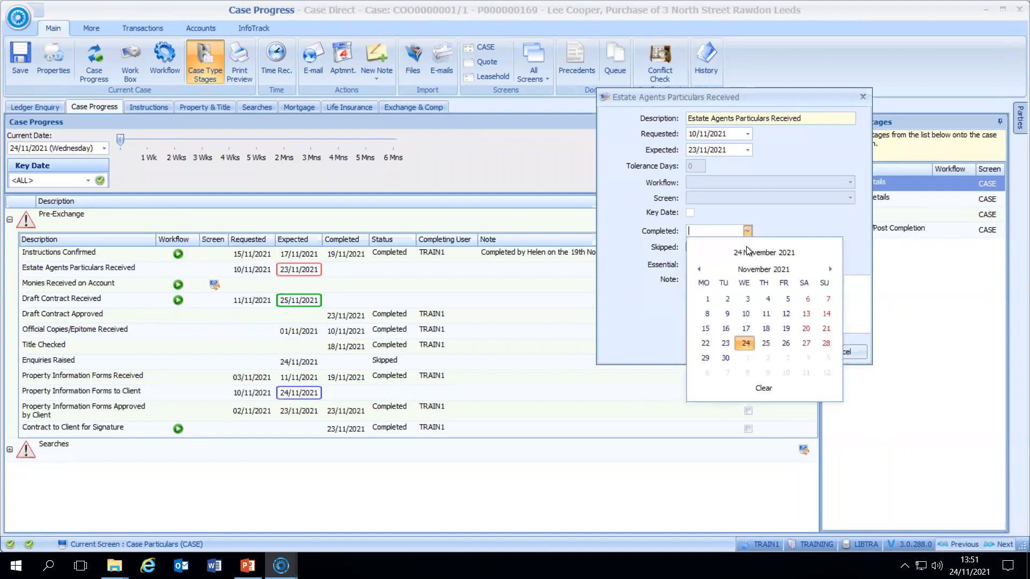
left_click(745, 344)
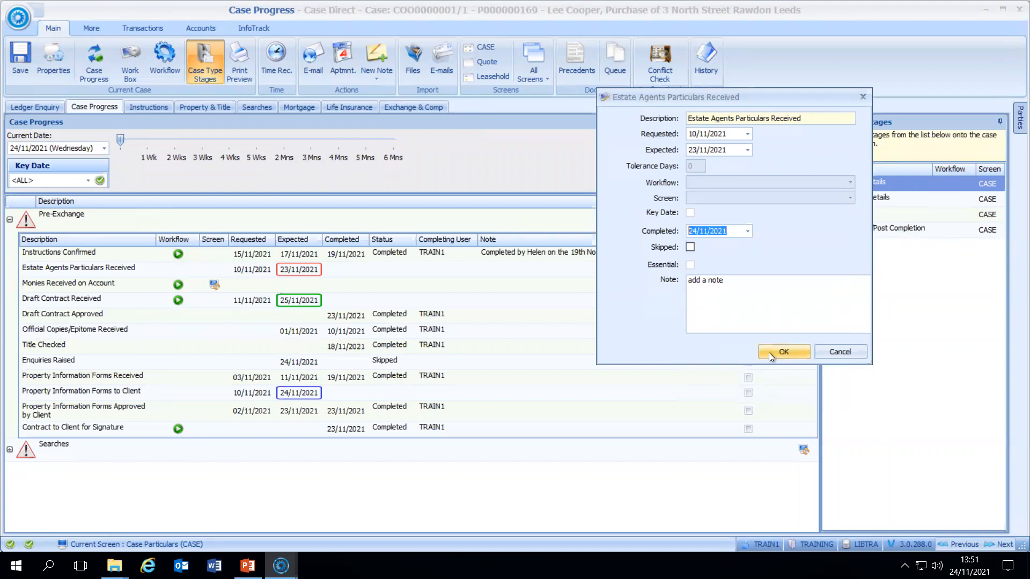
left_click(804, 352)
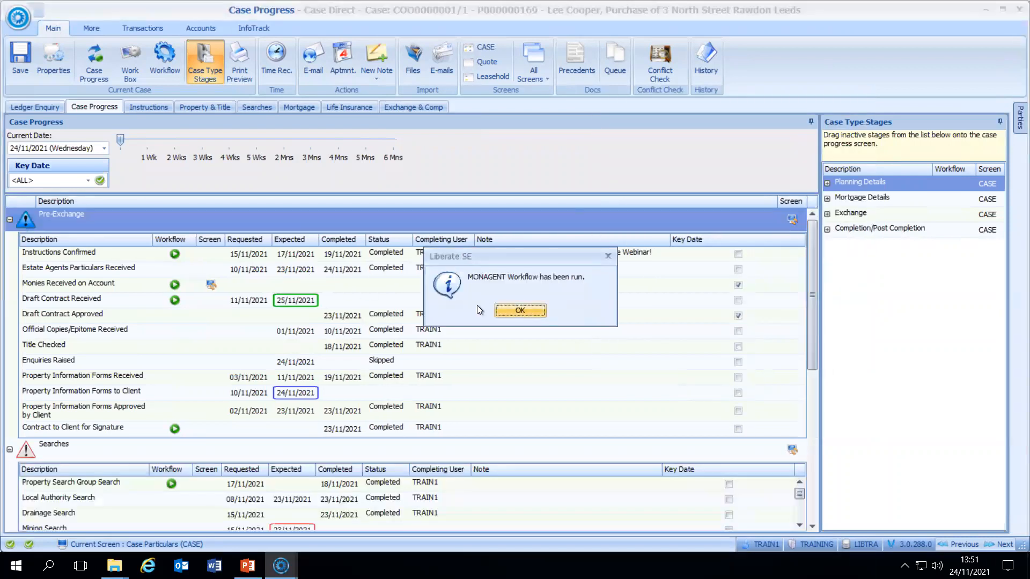
left_click(519, 310)
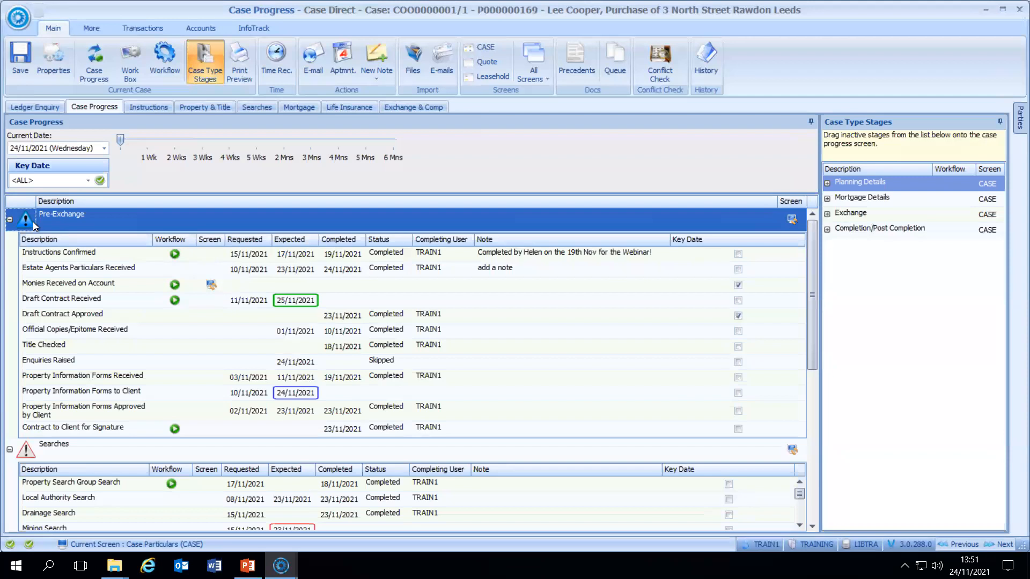
Try to skip the Property Information Forms to Client item, and set its completed date to 24/11/2021.
double_click(340, 390)
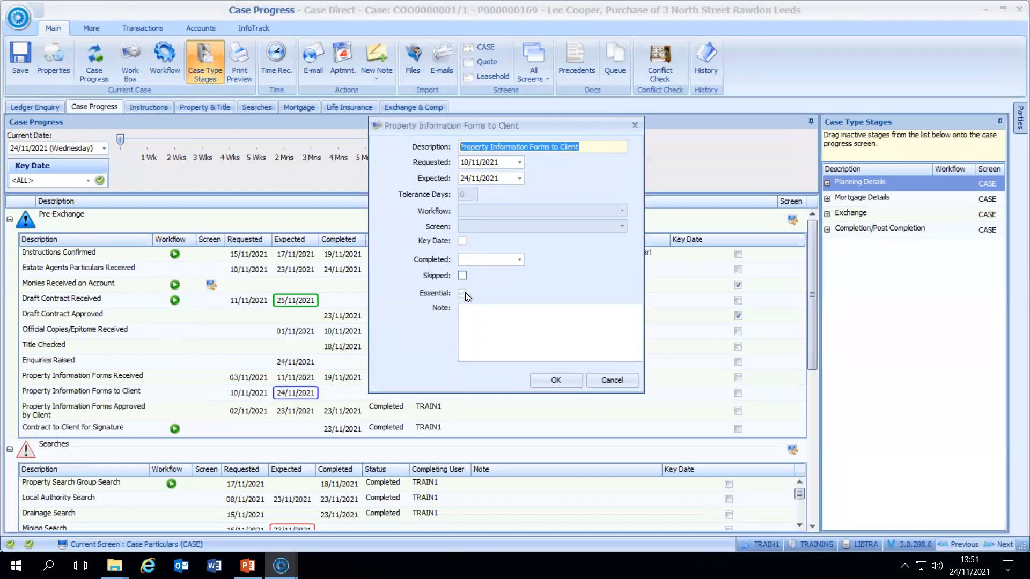
left_click(461, 276)
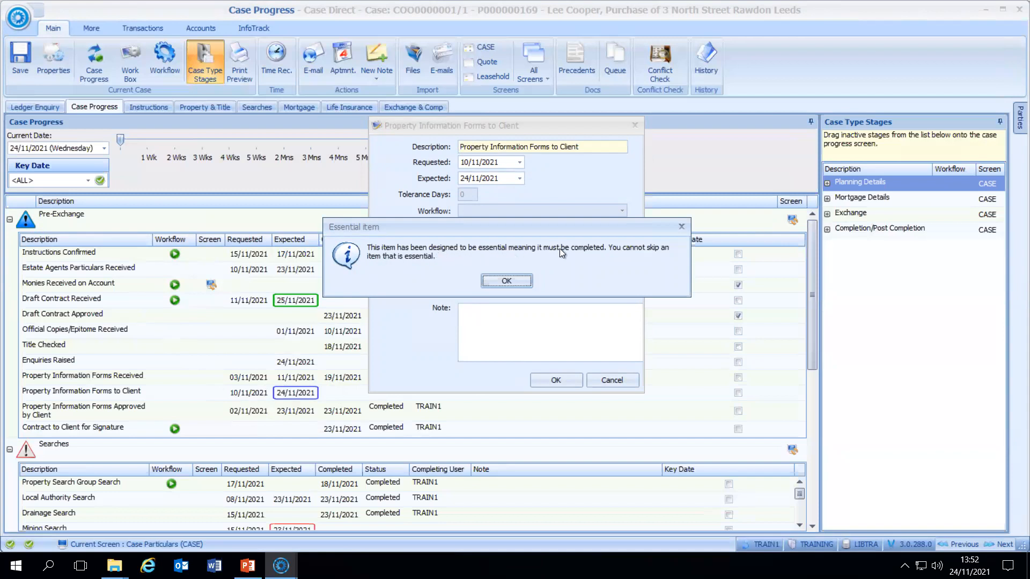
left_click(494, 281)
left_click(519, 259)
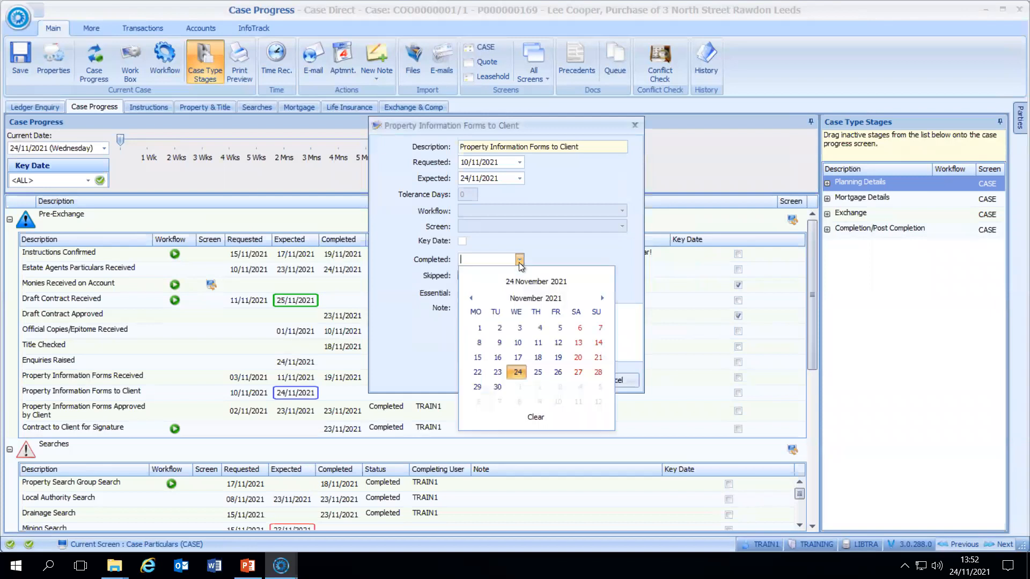
left_click(517, 365)
left_click(554, 380)
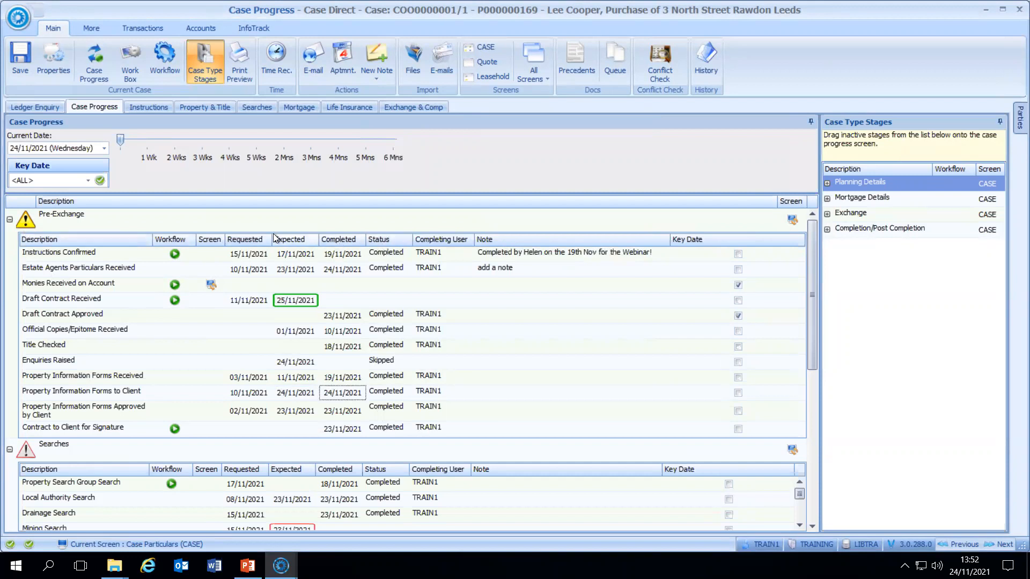
Add the Essential and ToleranceDays columns to the stage items grid, placing both between Note and Key Date.
right_click(449, 242)
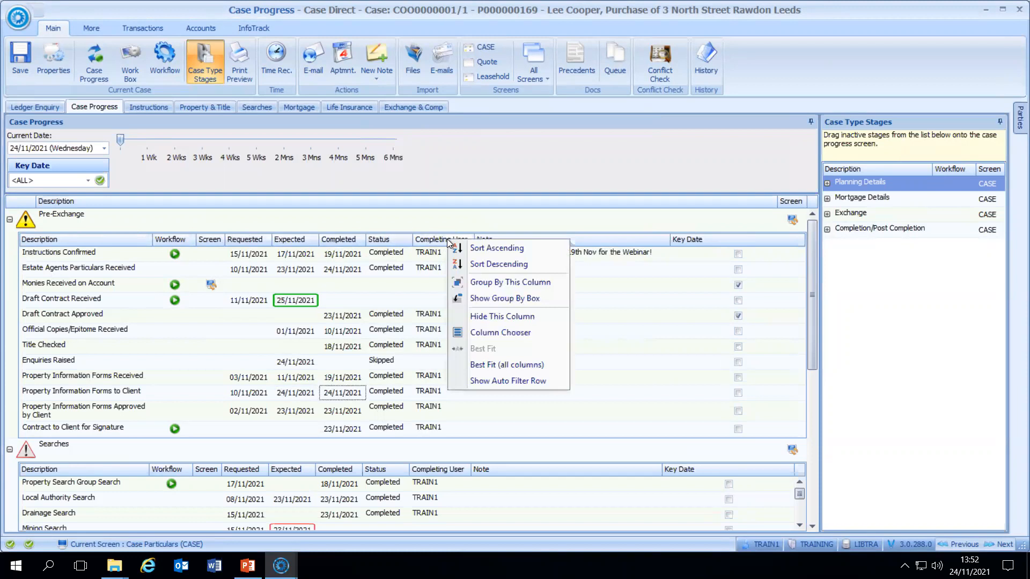
left_click(507, 335)
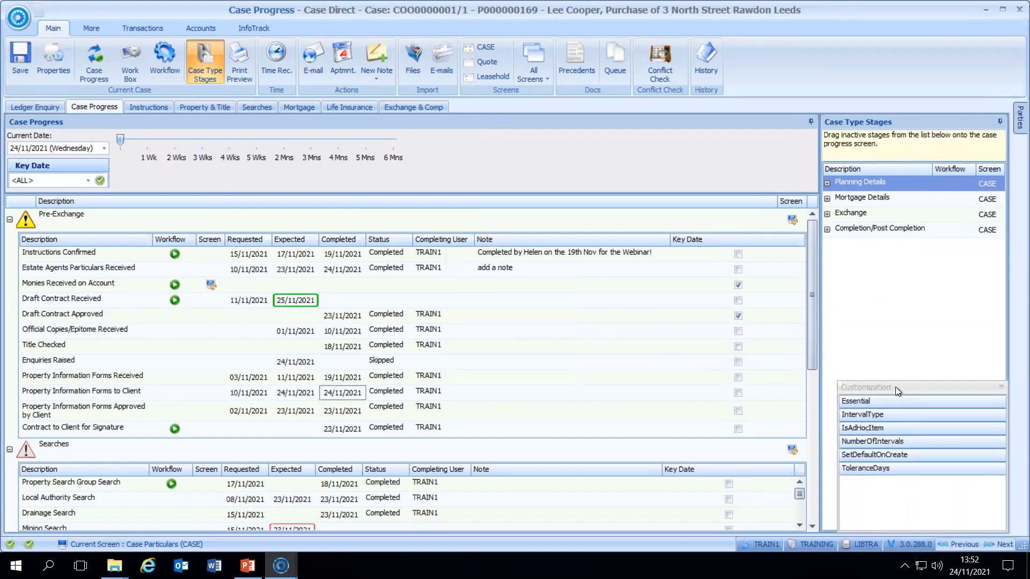
left_click_drag(844, 404, 616, 241)
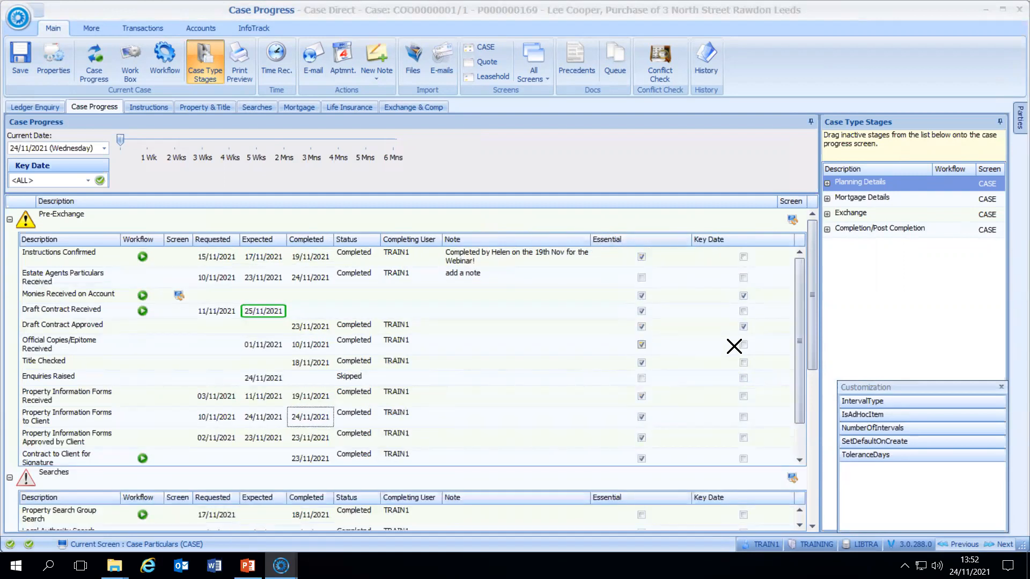
left_click_drag(841, 450, 577, 239)
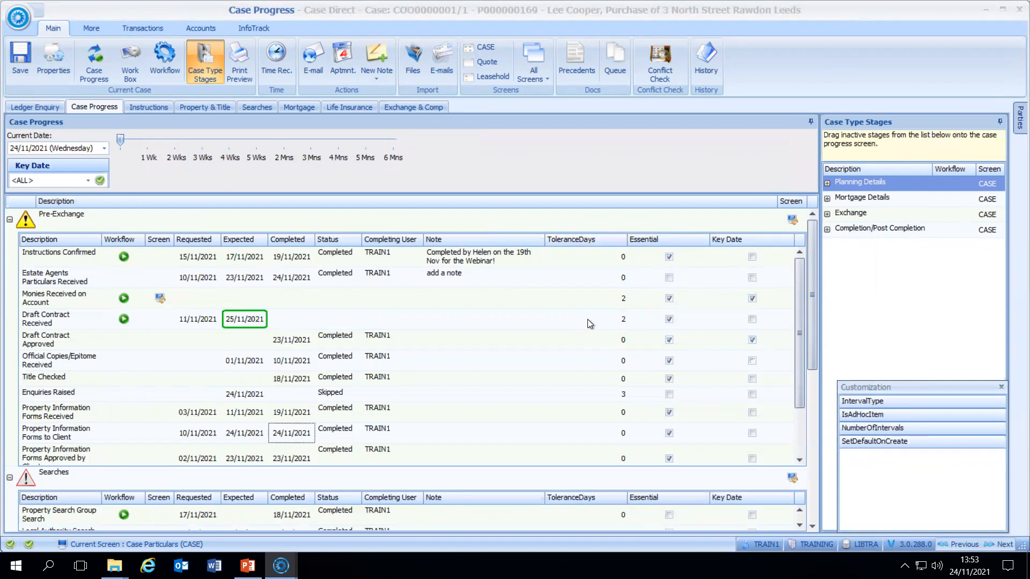
left_click(1000, 387)
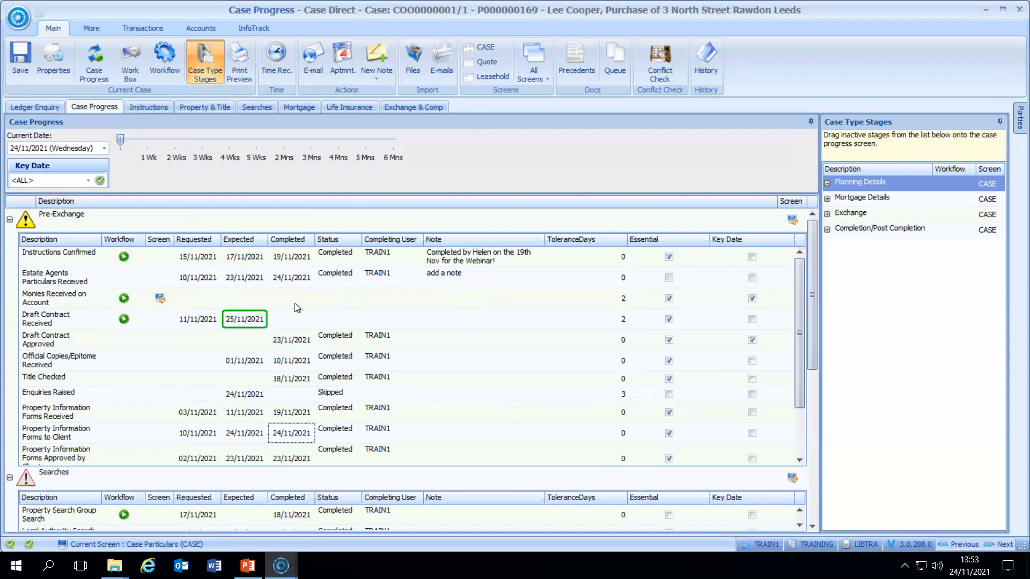
Through the screen linked to Monies Received on Account, set its received date to 24/11/2021, save, and return to Case Progress.
double_click(366, 301)
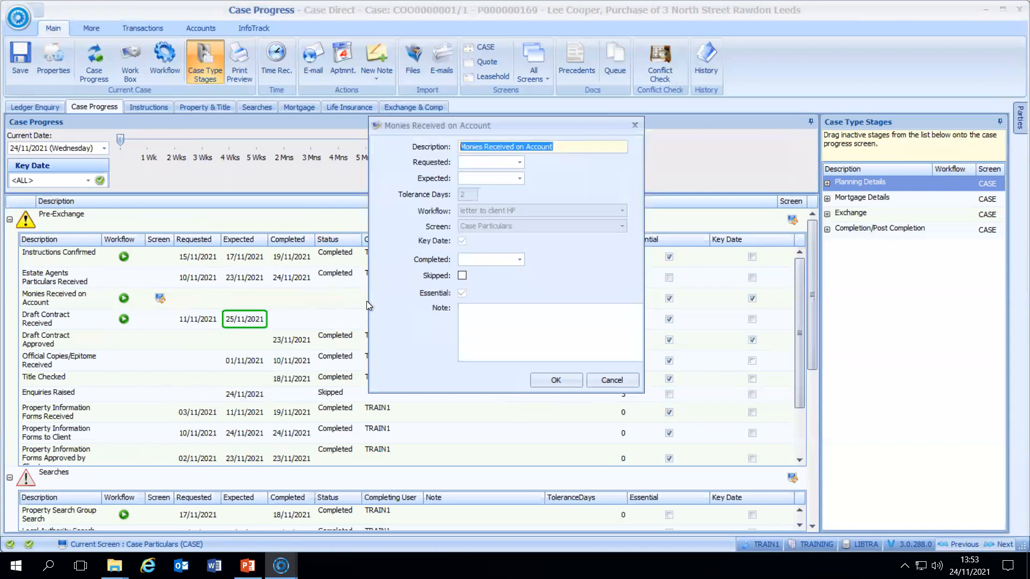
left_click(606, 384)
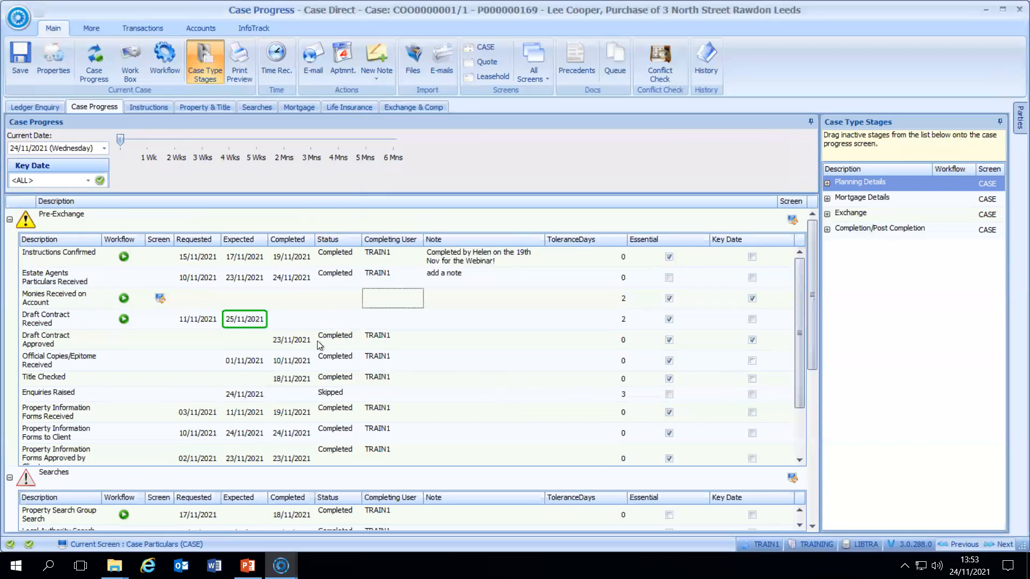
left_click(159, 297)
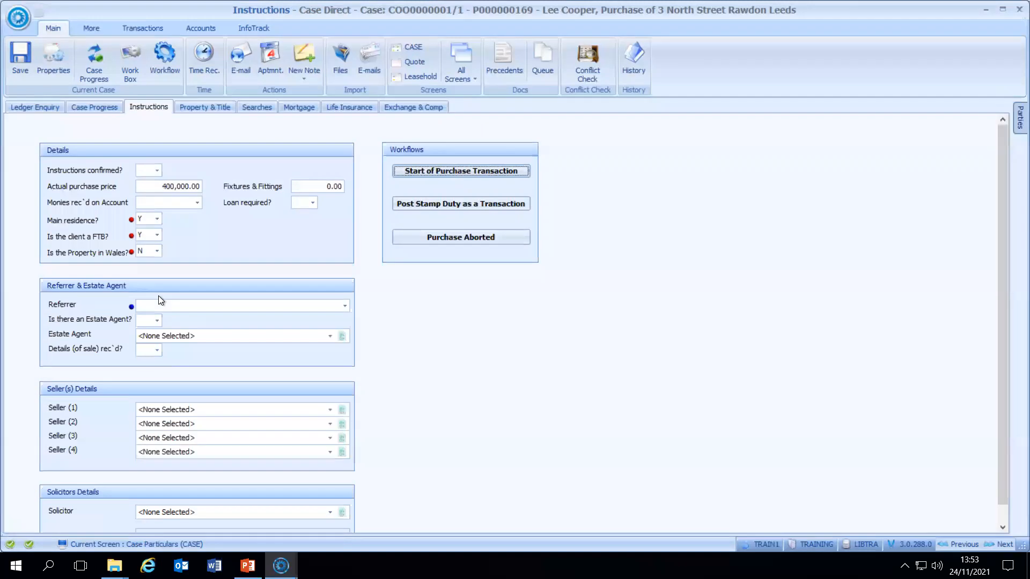
left_click(198, 200)
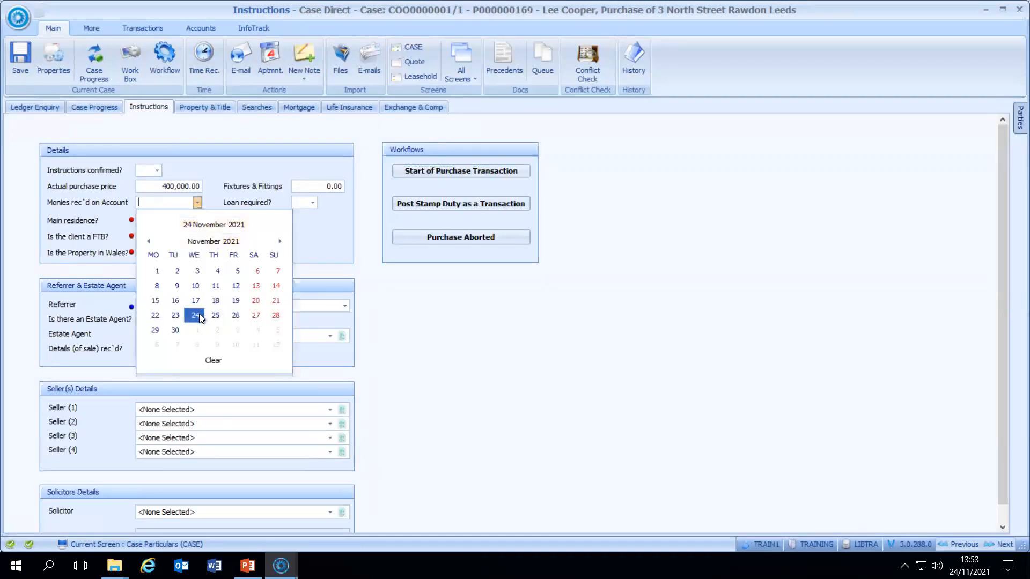
left_click(195, 315)
left_click(21, 55)
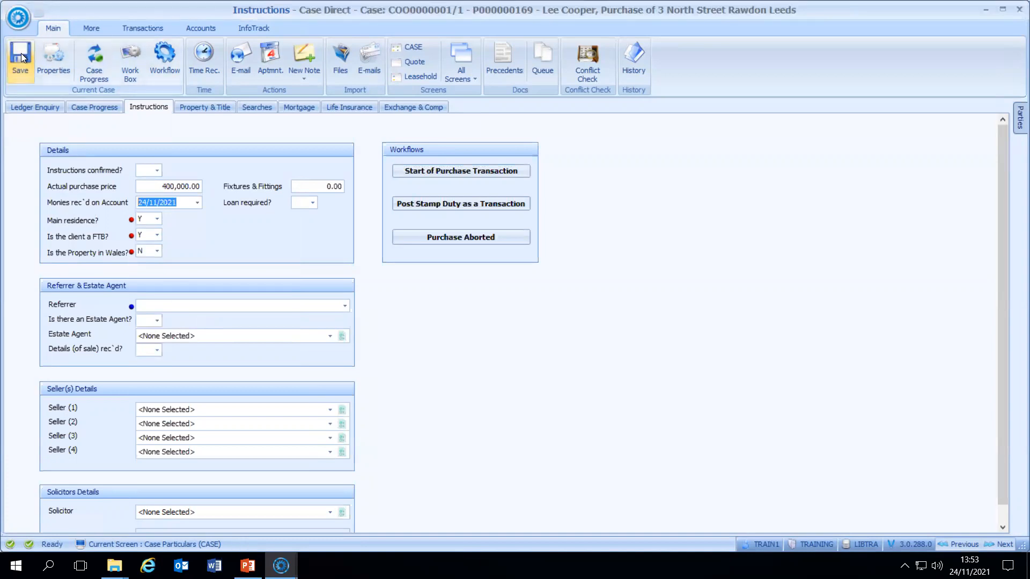
left_click(91, 108)
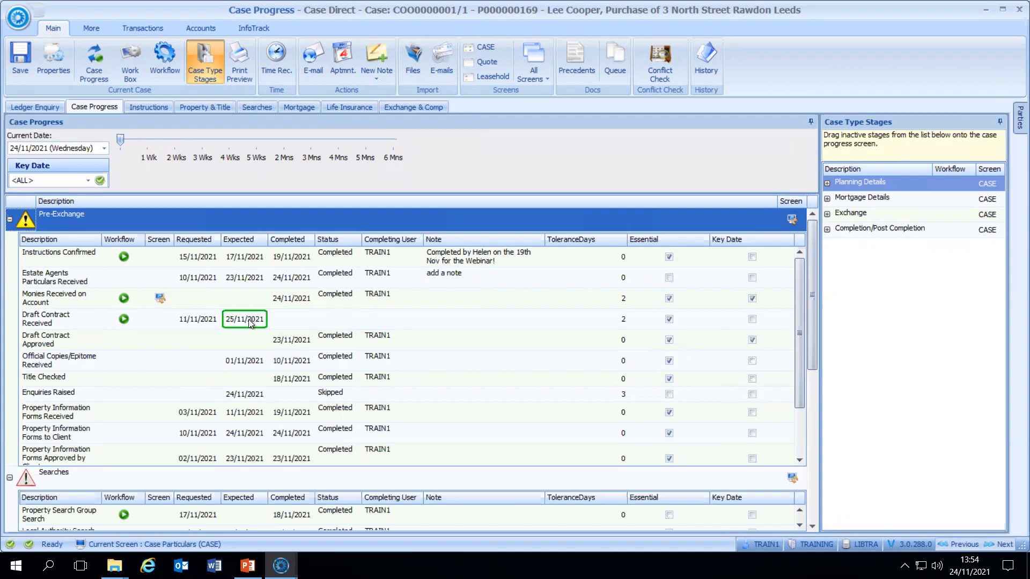
Complete the Draft Contract Received item with the date 24/11/2021, and review the items in the Pre-Exchange stage.
double_click(313, 316)
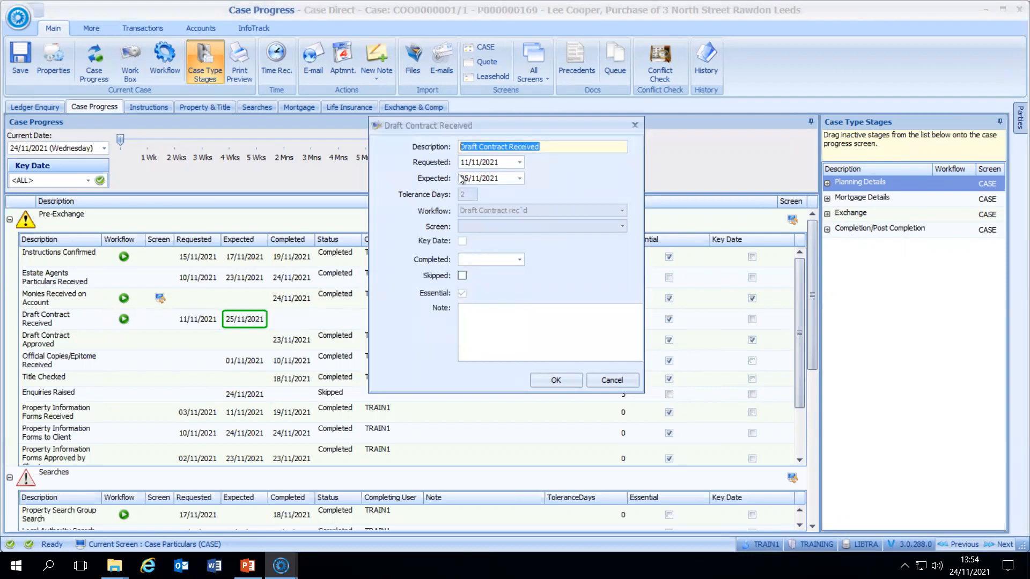
left_click(517, 260)
left_click(519, 372)
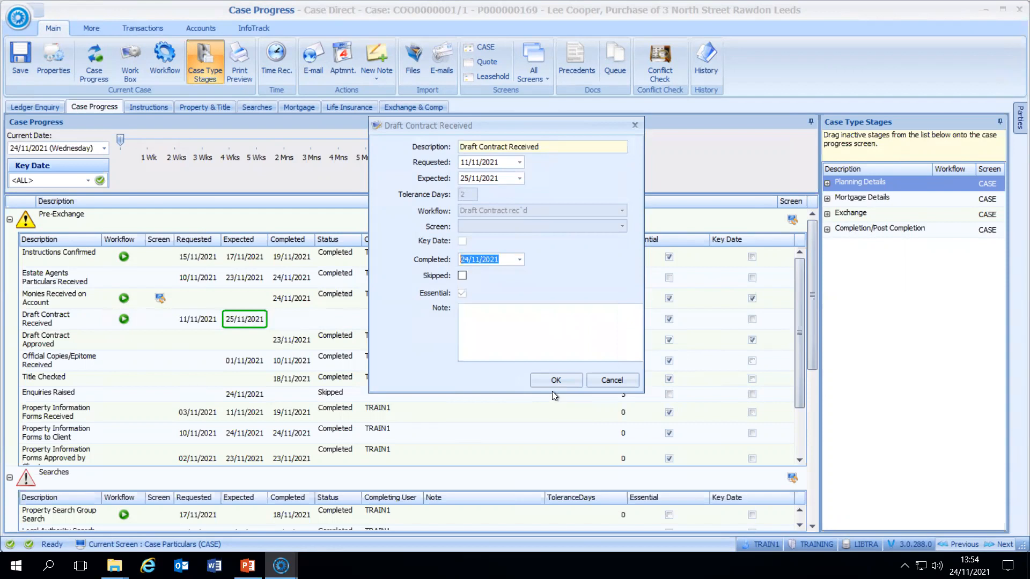
left_click(546, 381)
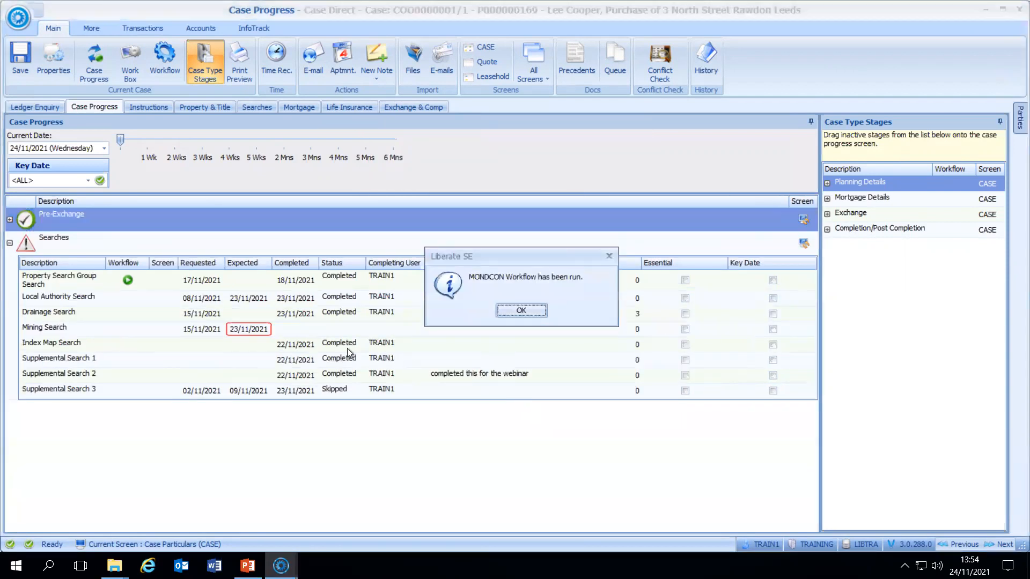
left_click(523, 311)
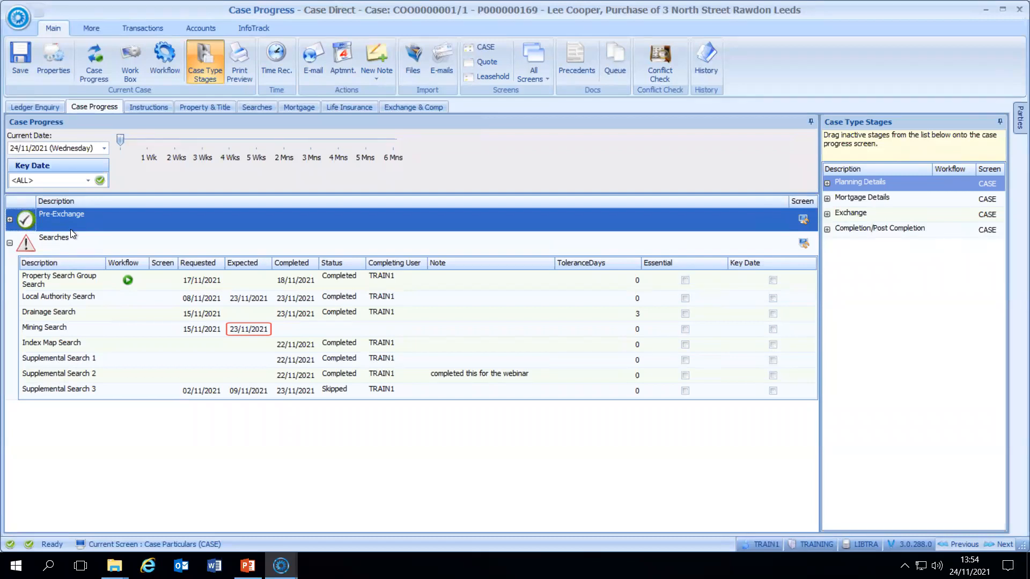
left_click(9, 220)
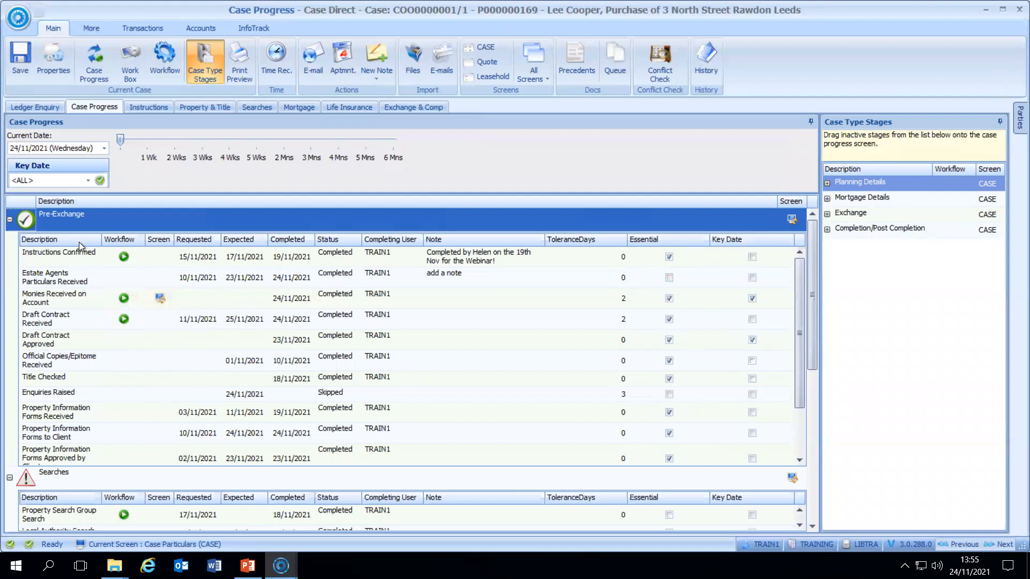
left_click(10, 220)
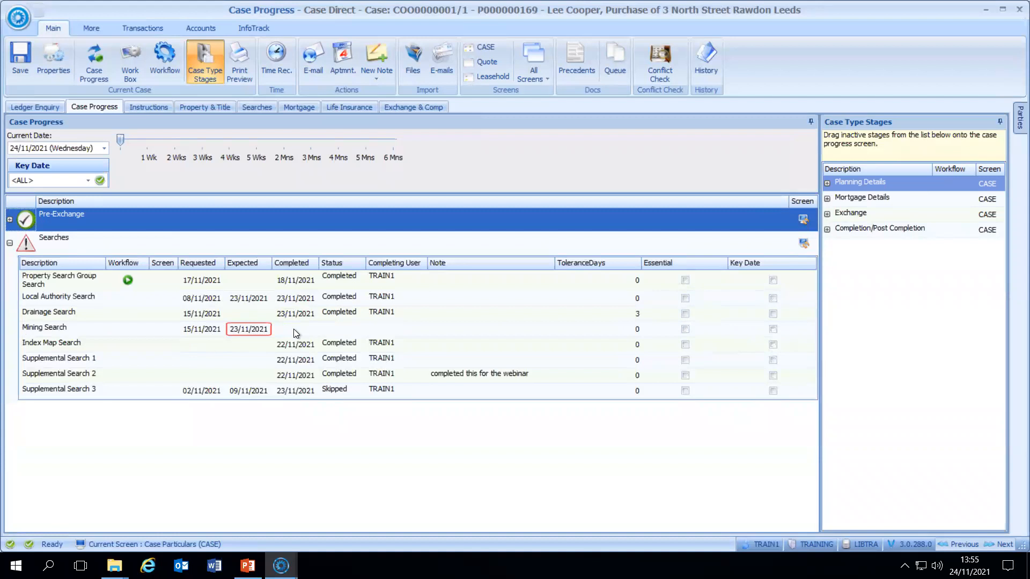
Set the Mining search received date to 24/11/2021 on the linked Searches screen, save, and review the Searches stage in Case Progress.
left_click(801, 242)
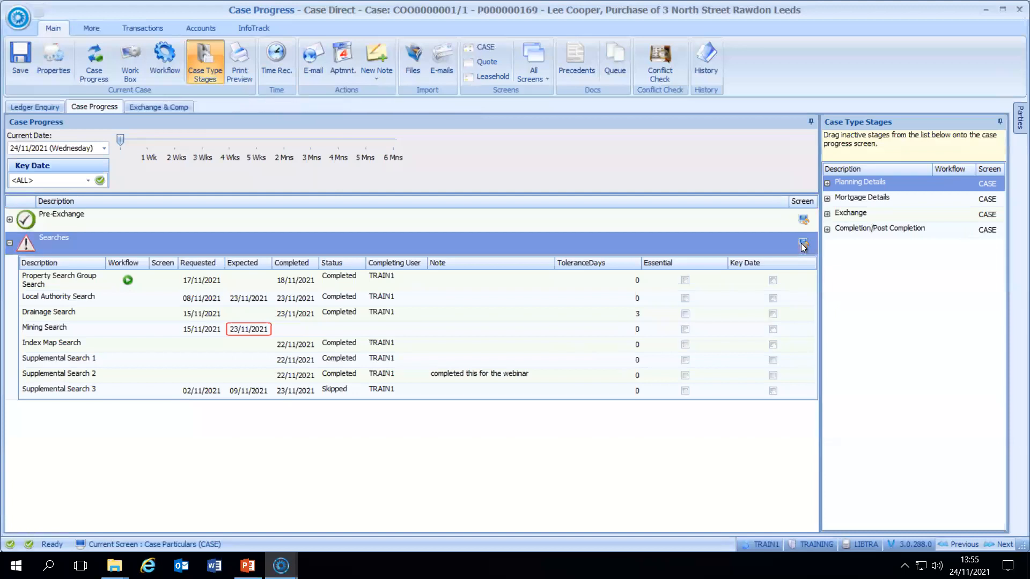
left_click(802, 244)
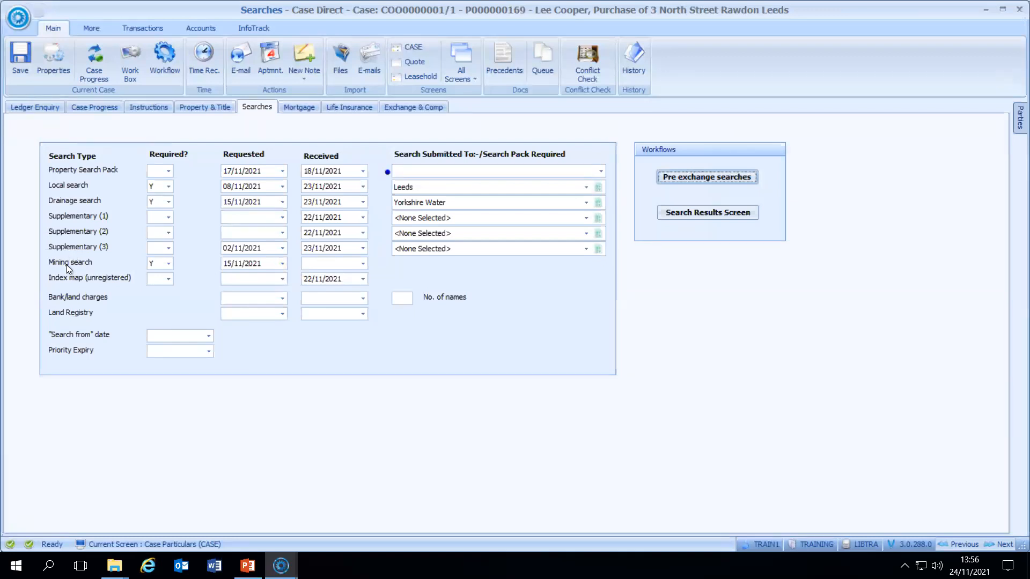
left_click(364, 263)
left_click(361, 376)
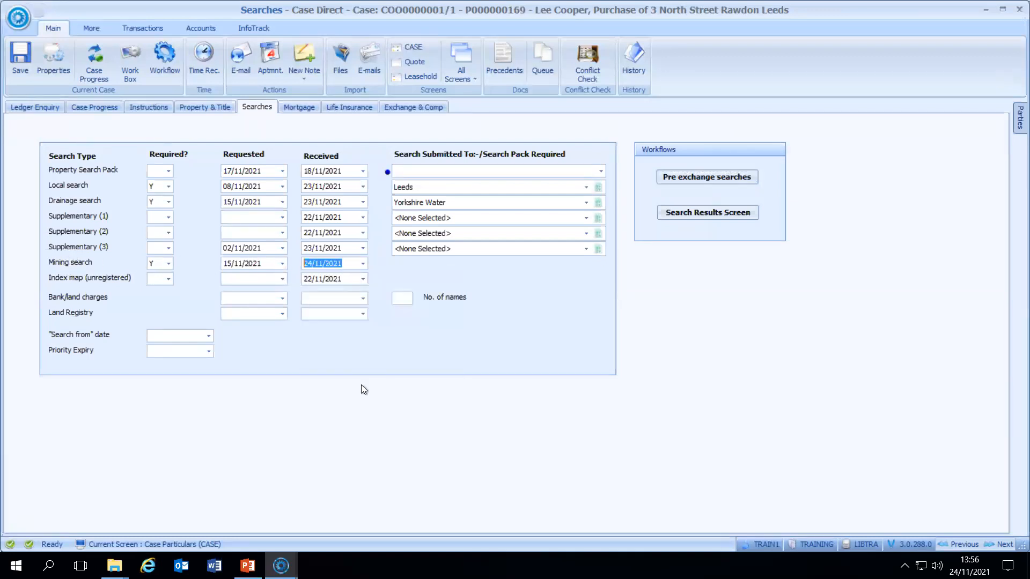
left_click(20, 56)
left_click(95, 108)
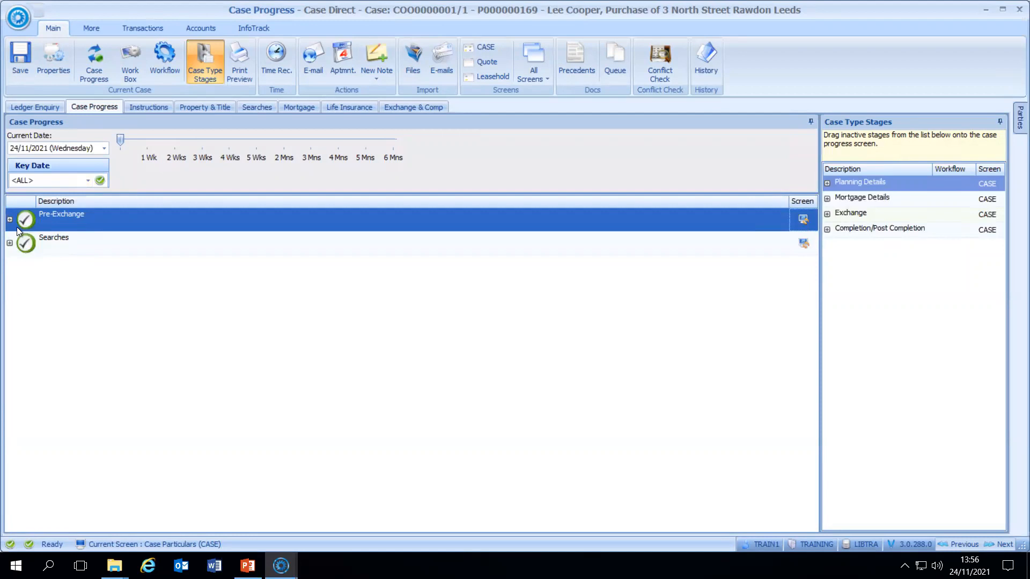
left_click(10, 244)
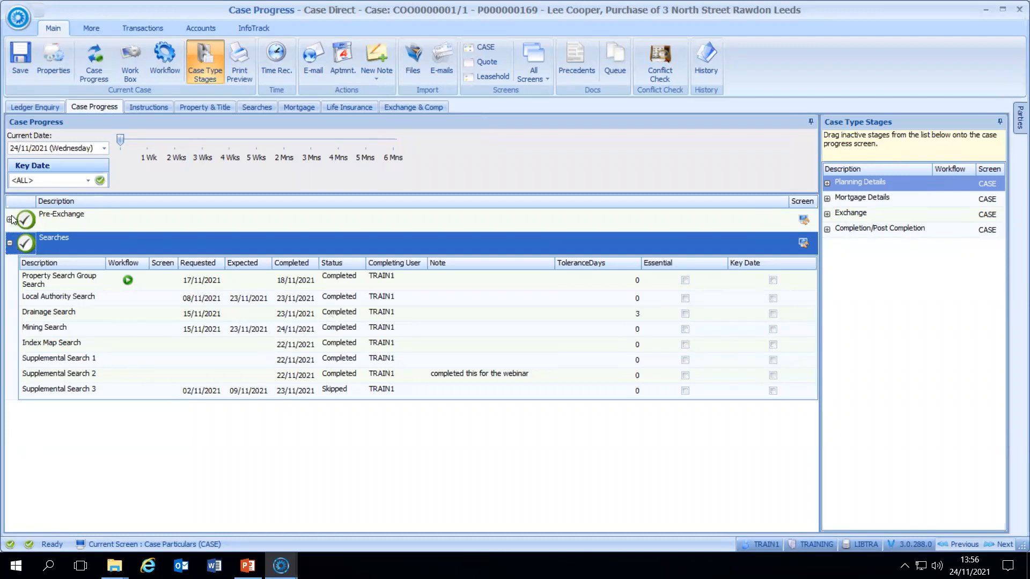
left_click(10, 243)
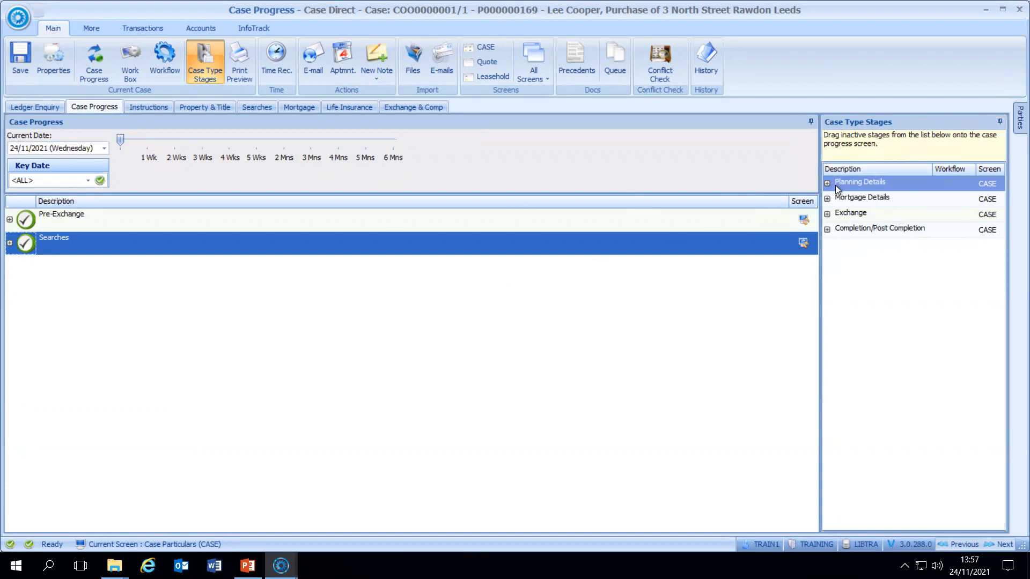
Add the Planning Details and Mortgage Details stages to the case progress, and move Planning Details back to the inactive stages.
left_click_drag(839, 182, 20, 295)
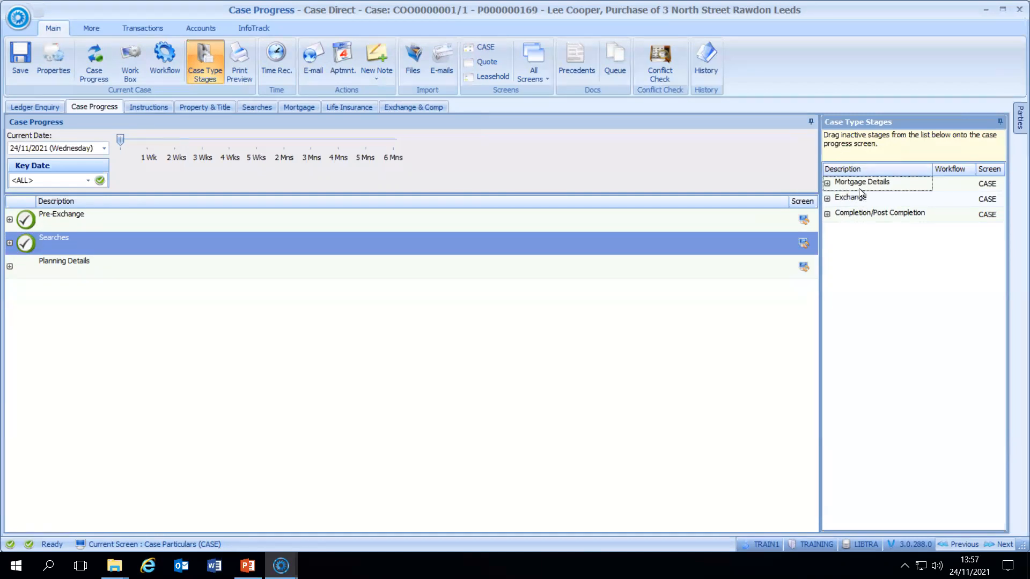
left_click_drag(852, 183, 21, 300)
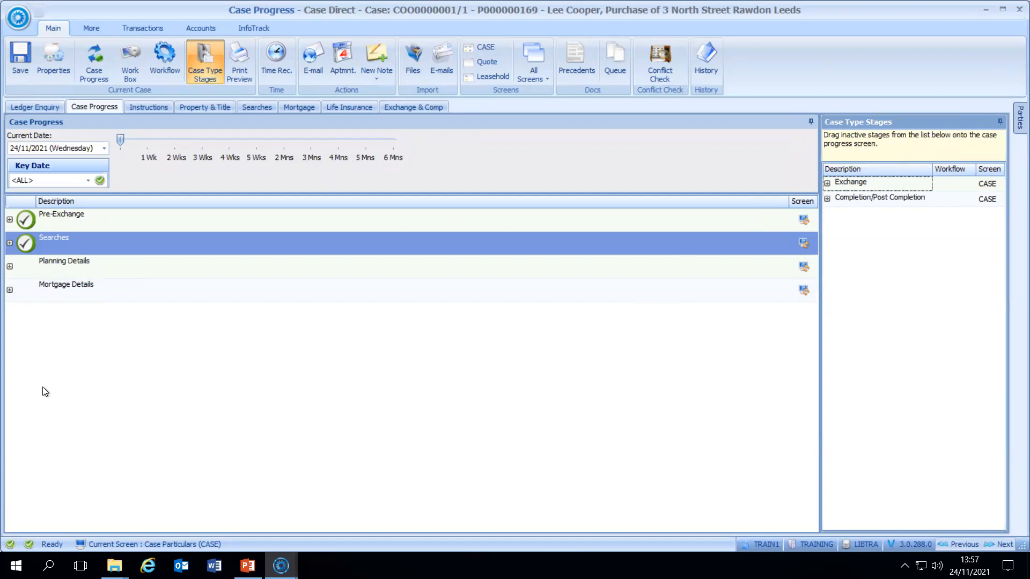
left_click_drag(24, 267, 897, 256)
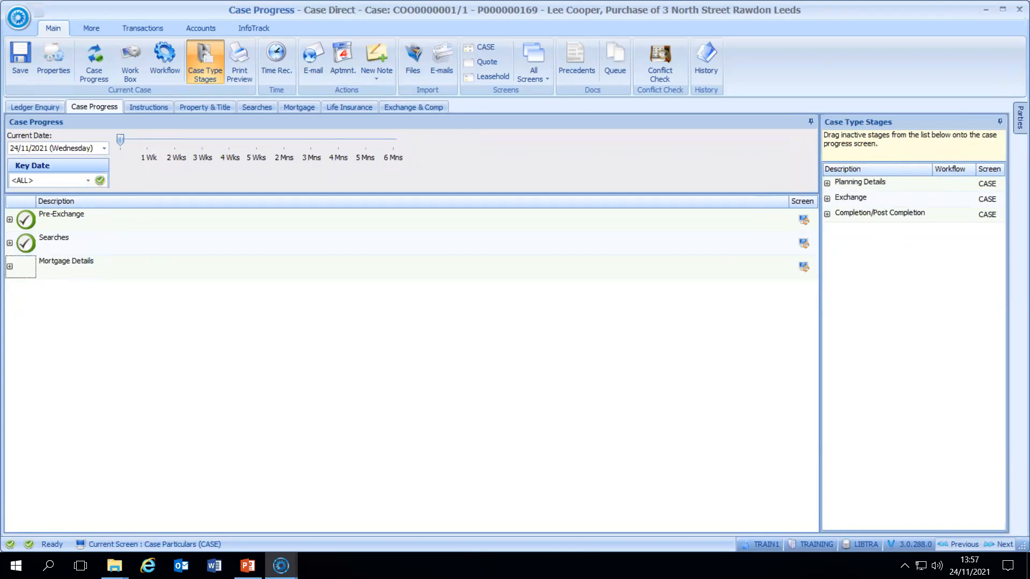
left_click(10, 266)
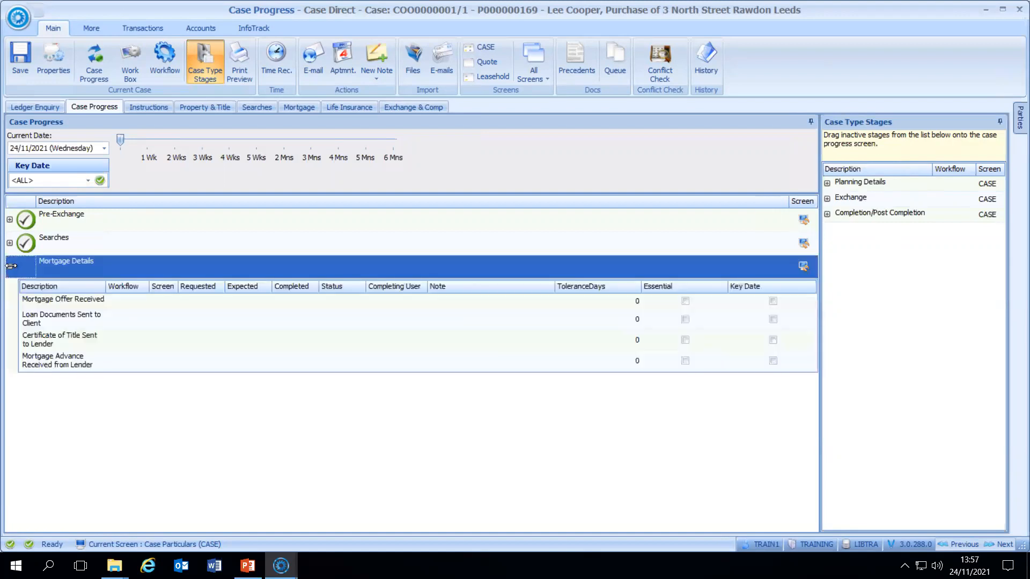
left_click(10, 266)
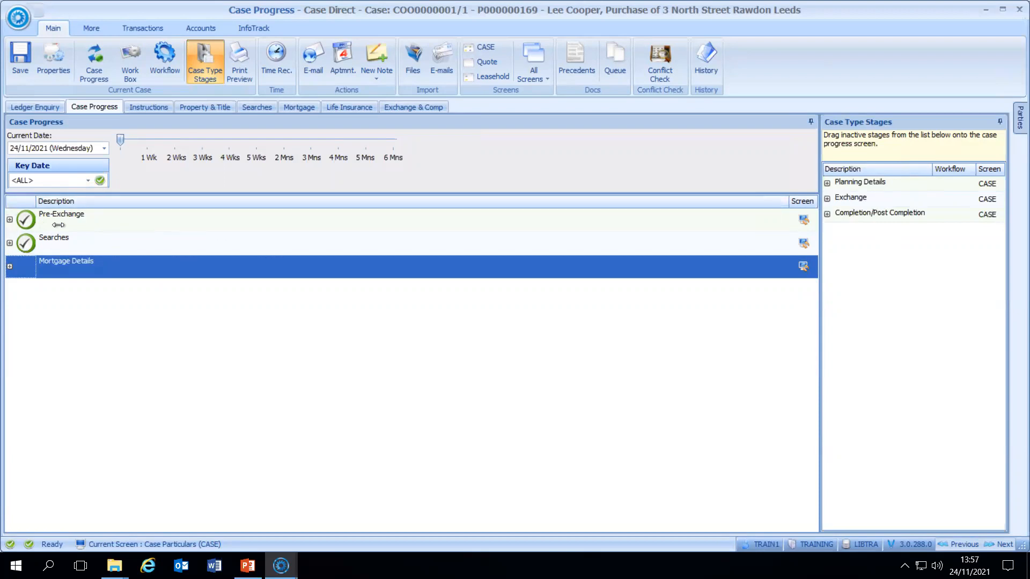
Insert a key date item below Instructions Confirmed in Pre-Exchange, and enter a description made of the person's first name followed by "Stage".
left_click(10, 219)
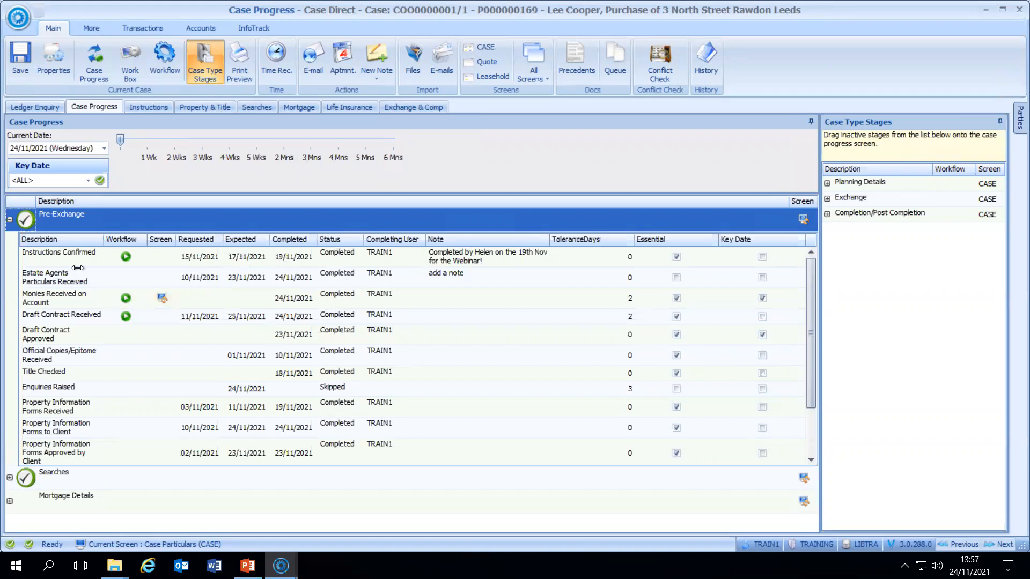
right_click(327, 254)
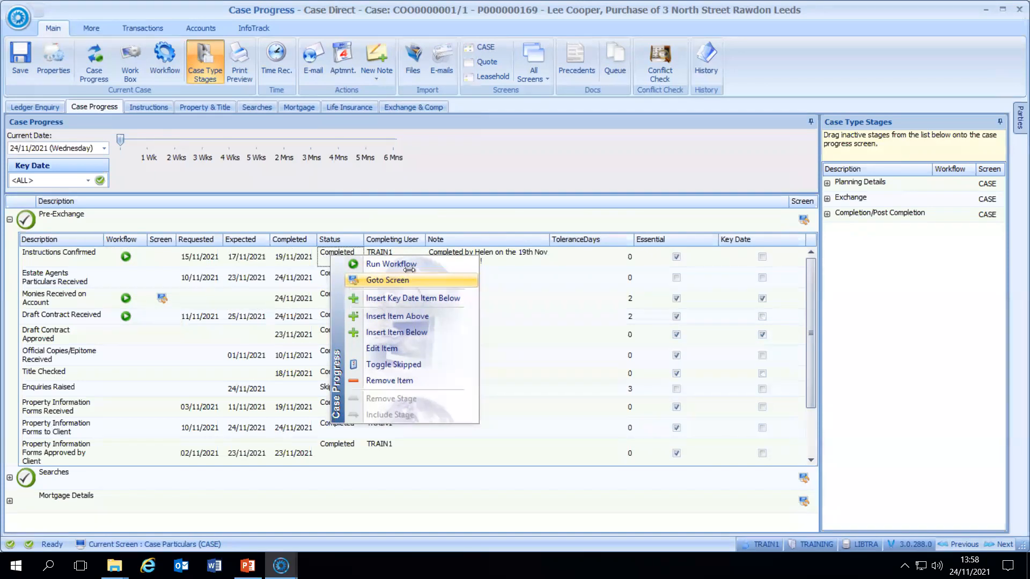
left_click(412, 298)
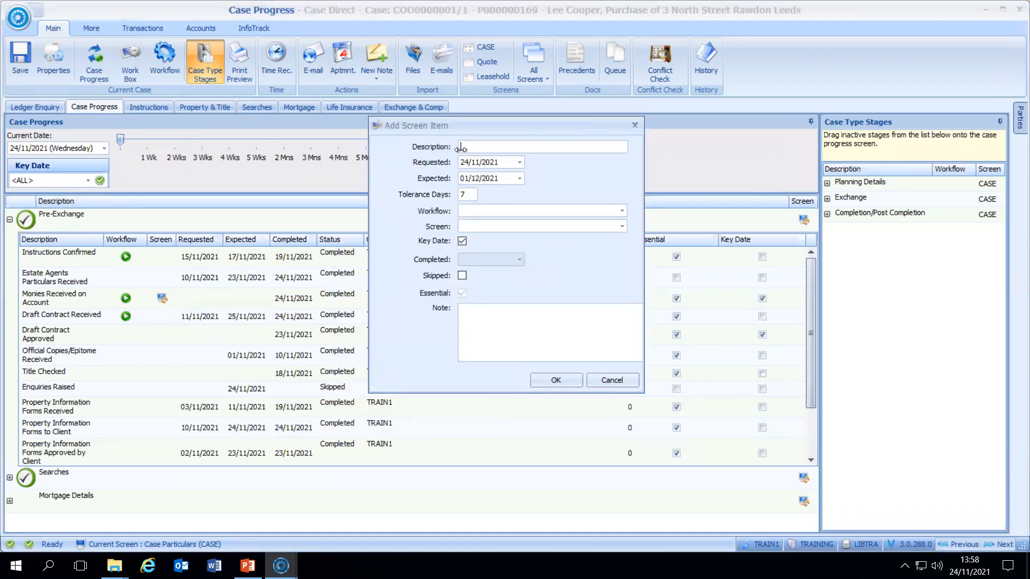
type("Helen Stage")
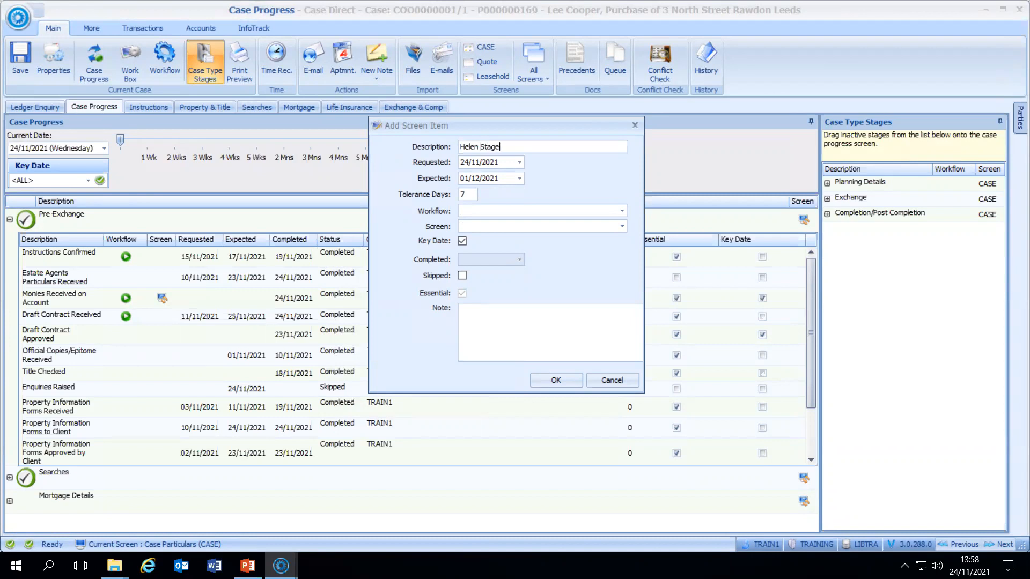